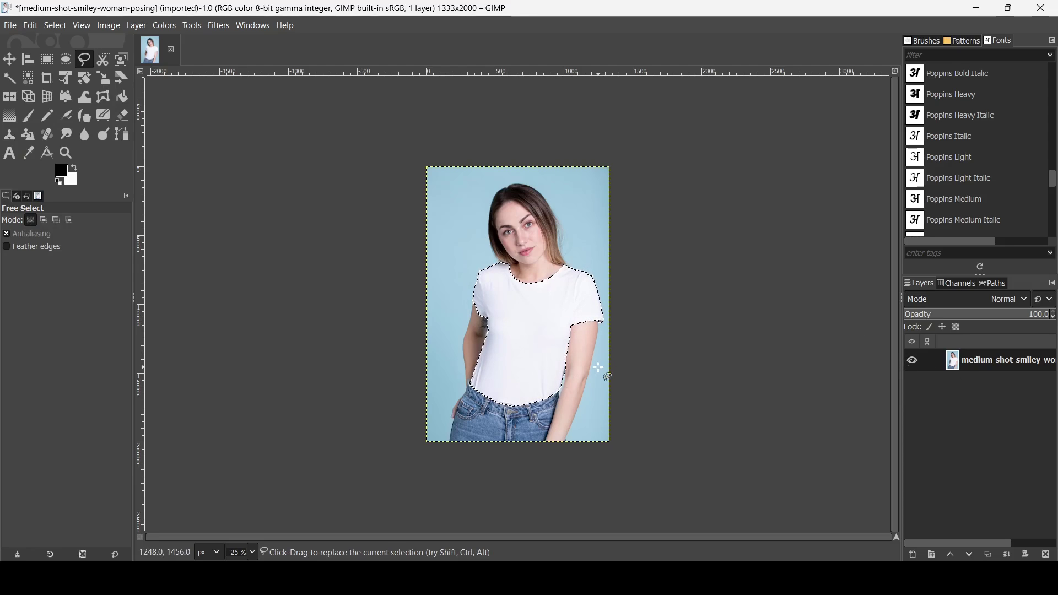
Copy the selected T-shirt pixels and paste them as a new Pasted Layer.
key(ctrl+c)
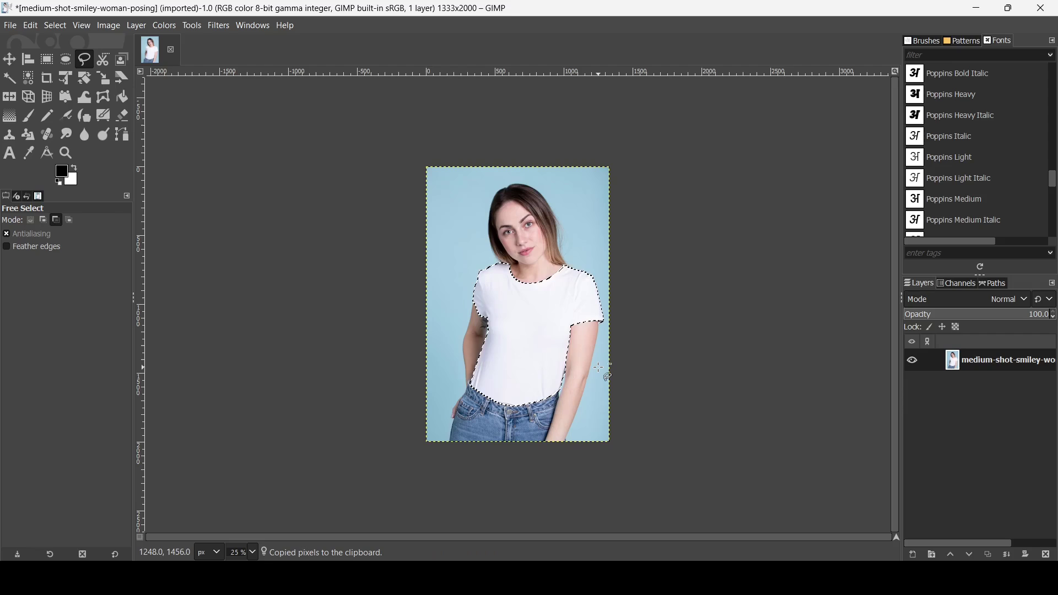
key(ctrl+v)
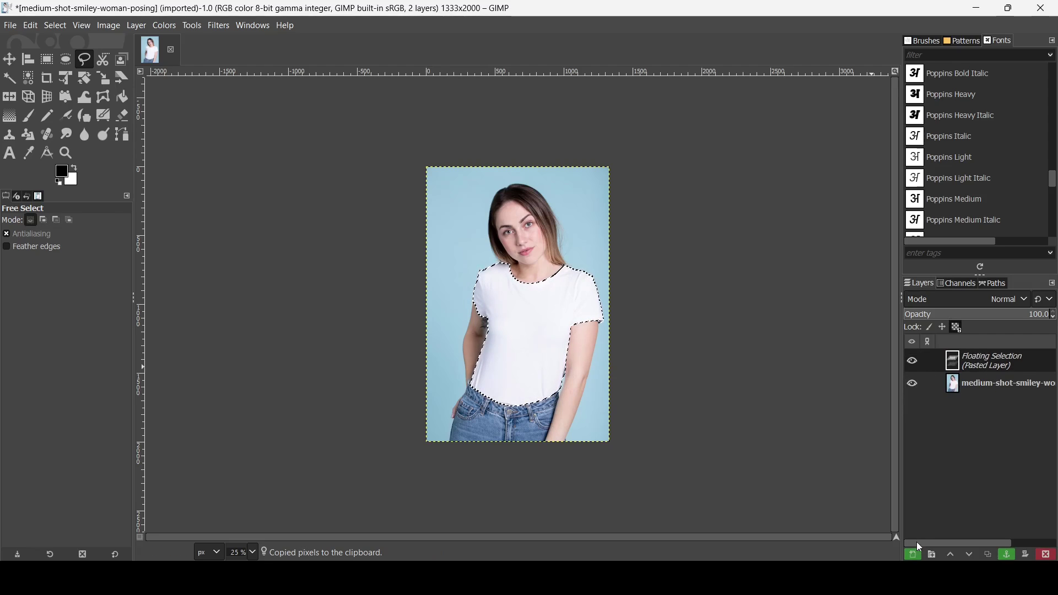
click(914, 556)
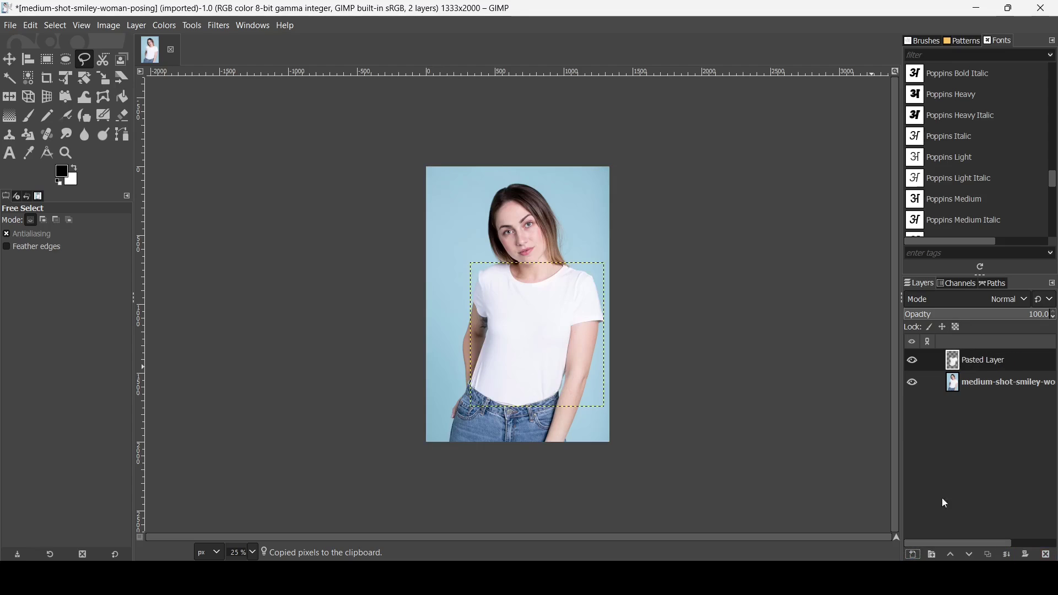
Check the shirt cutout with the photo hidden, then add floral-6816295_1920.png as a new layer.
click(913, 384)
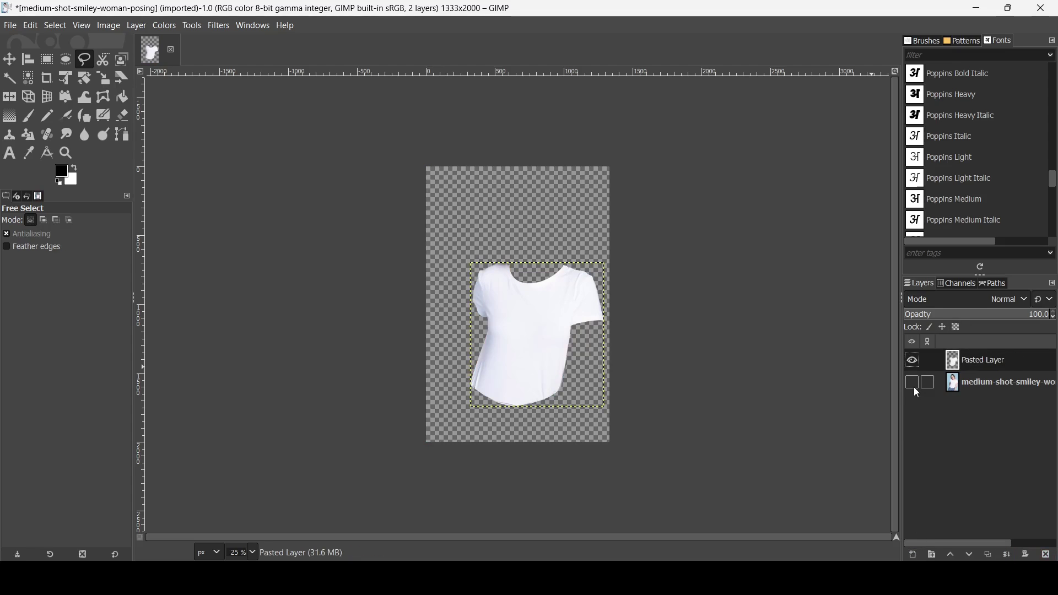
ctrl+scroll(538, 357, up, 3)
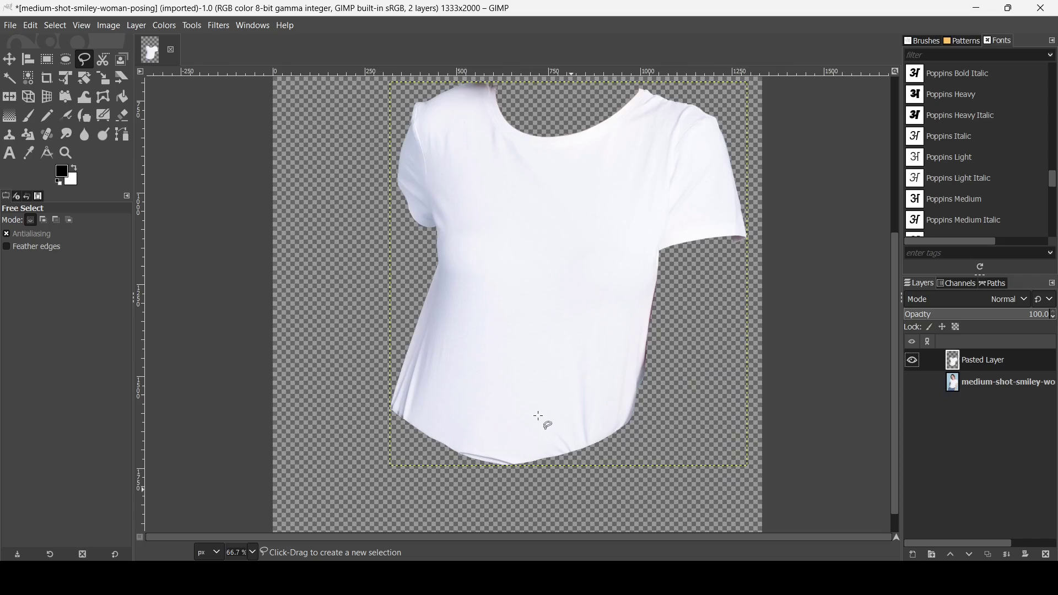
ctrl+scroll(540, 419, down, 1)
ctrl+scroll(539, 417, down, 2)
click(913, 384)
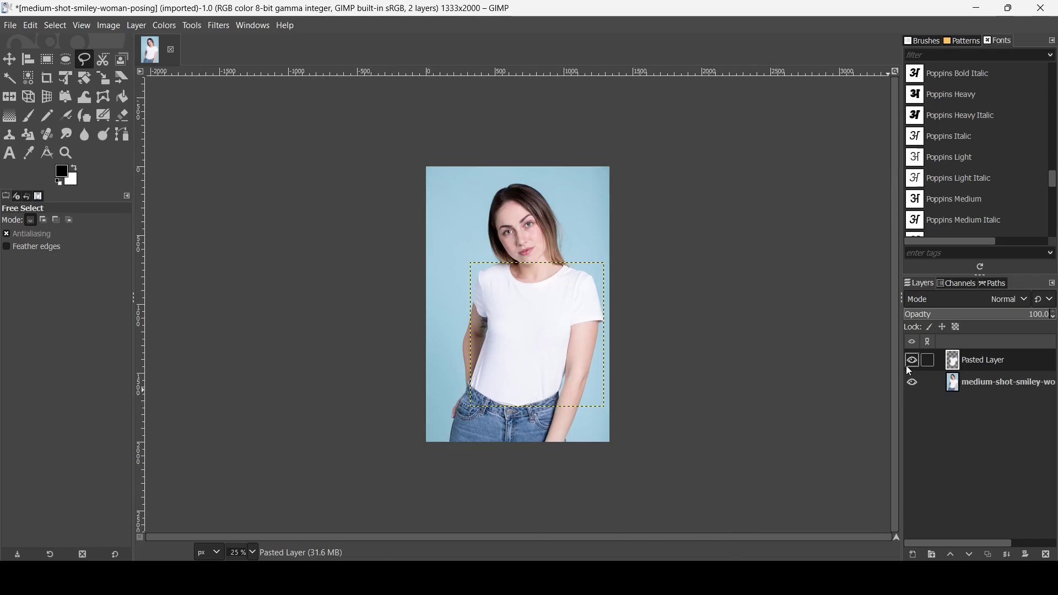
click(562, 579)
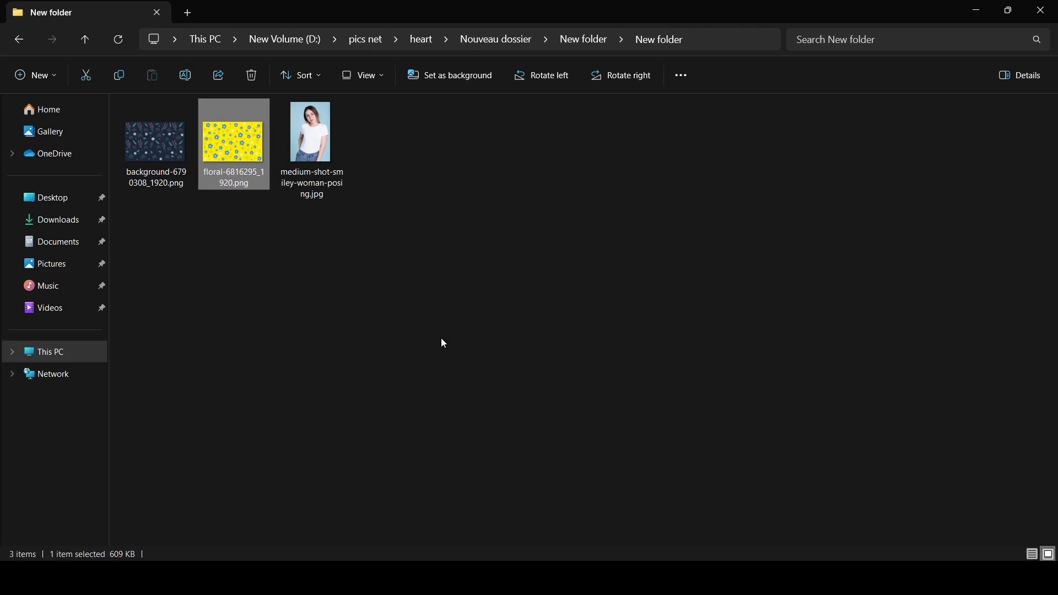
drag(231, 170, 667, 375)
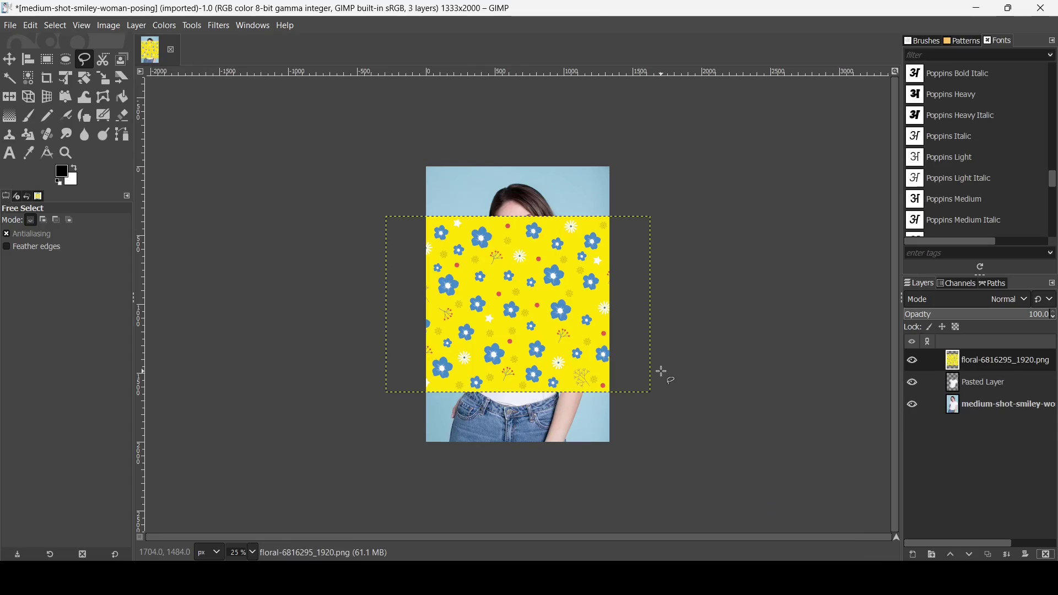
Lower the floral layer's opacity to 65.3 and switch to the Move tool.
click(998, 319)
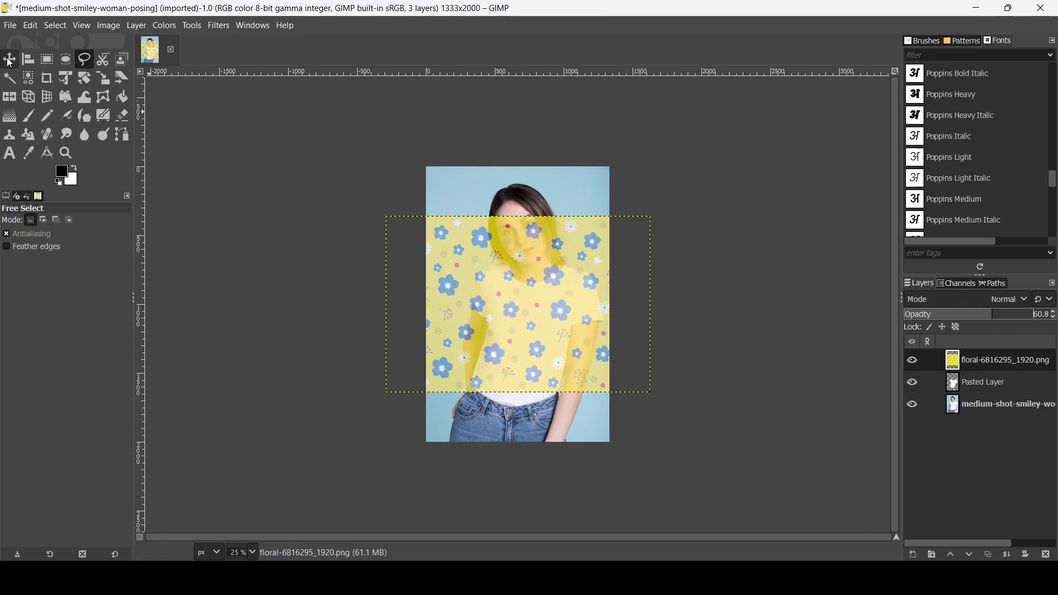
click(10, 61)
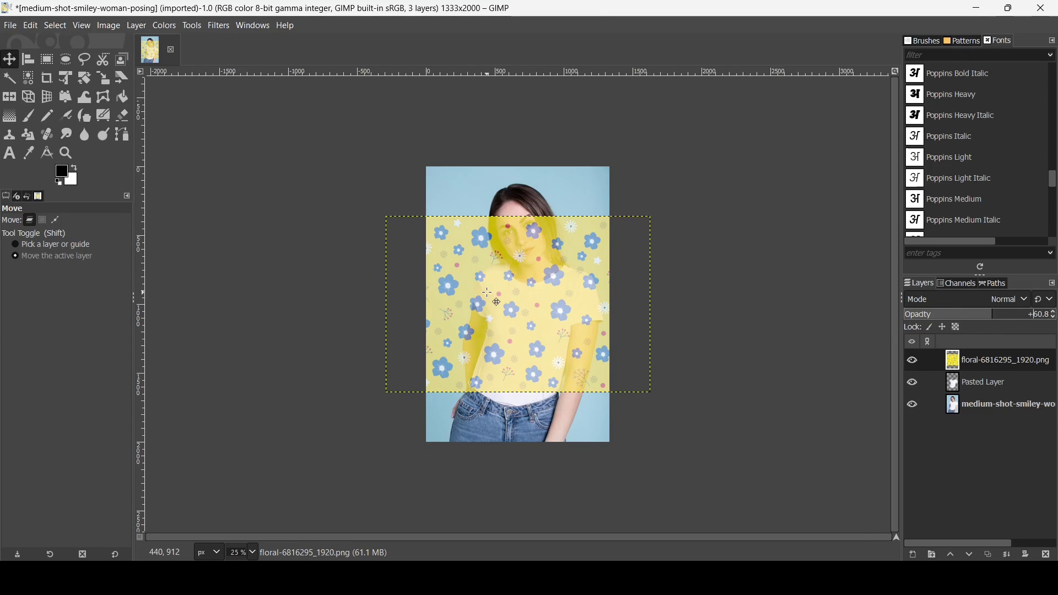
click(1001, 304)
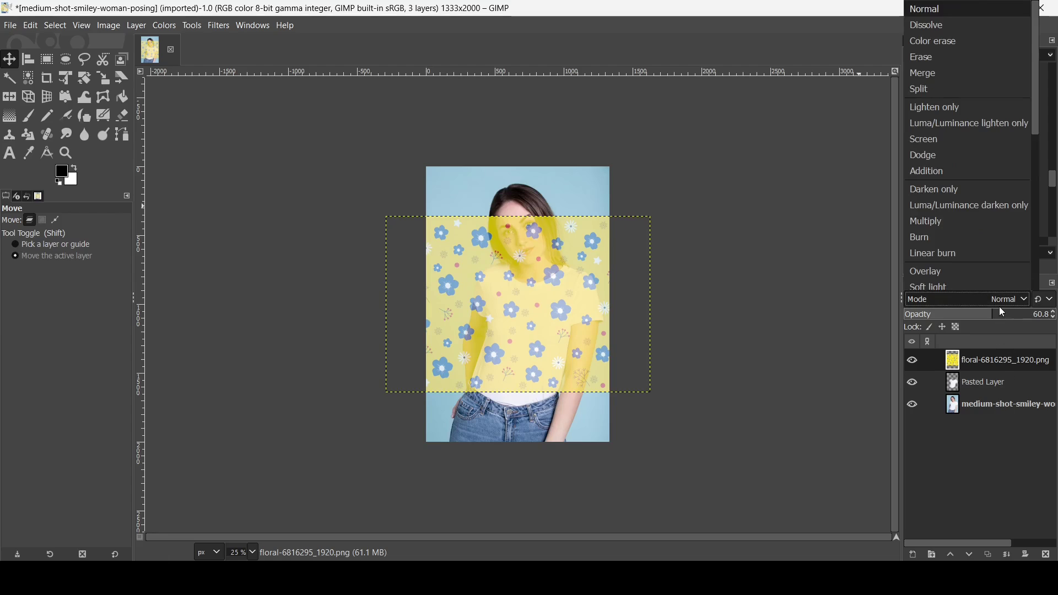
click(1003, 317)
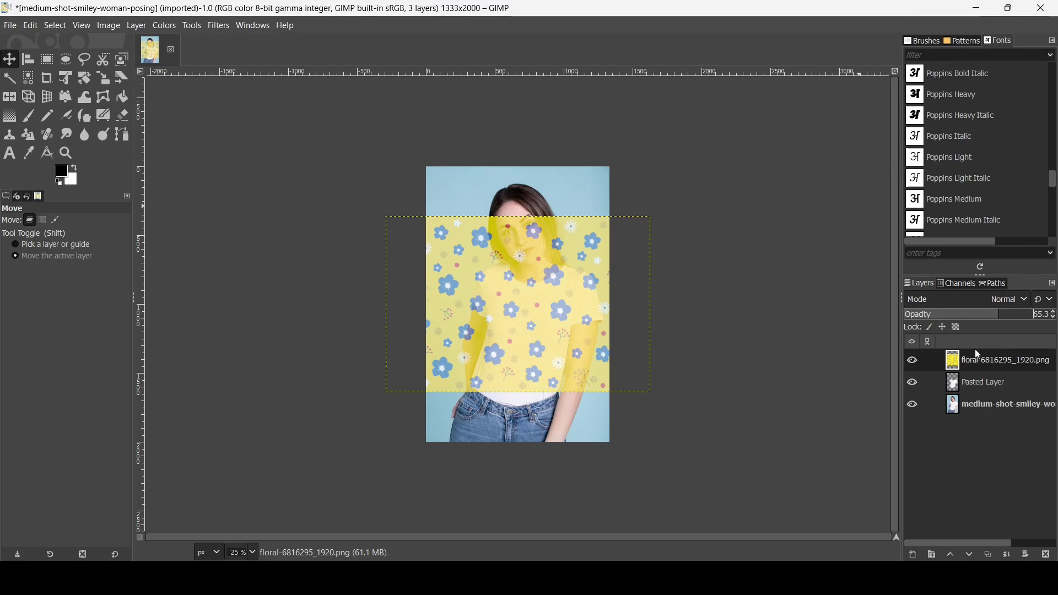
Drag the floral layer down over the T-shirt, undoing an accidental Pasted Layer move.
click(963, 387)
scroll(673, 444, up, 1)
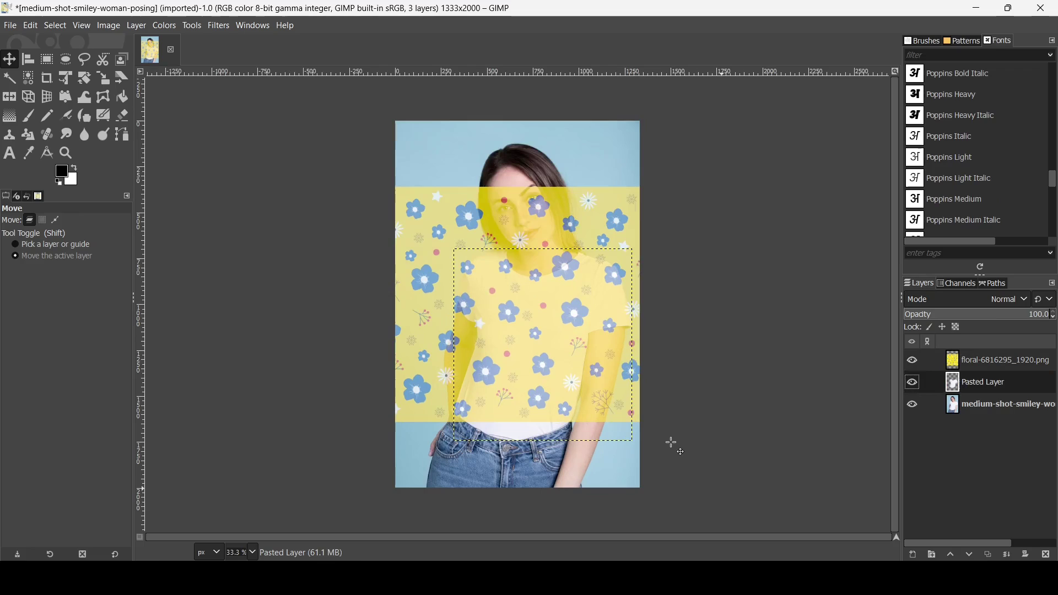
scroll(674, 443, up, 1)
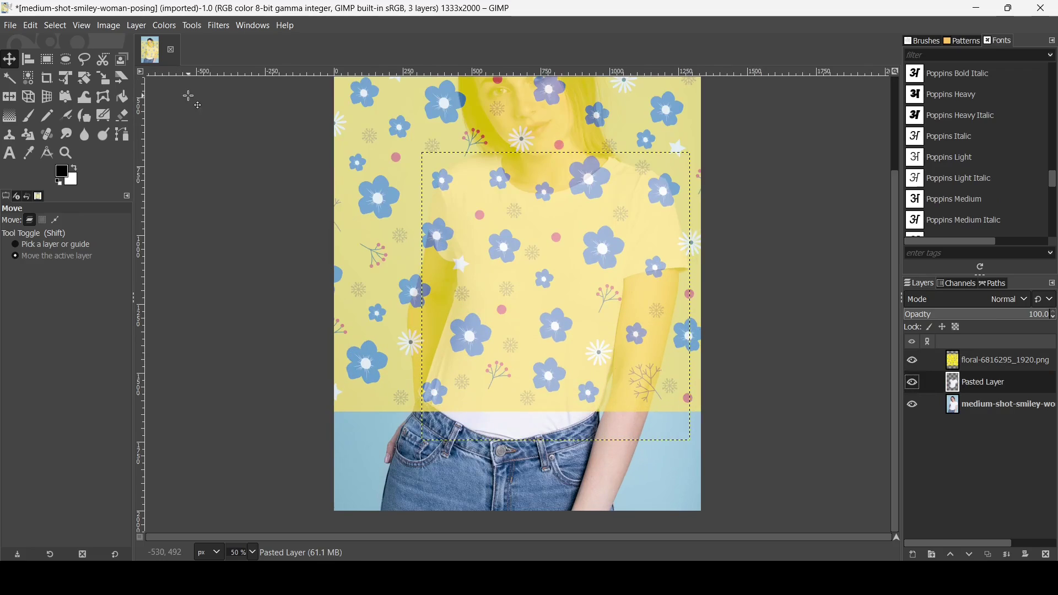
drag(641, 232, 642, 267)
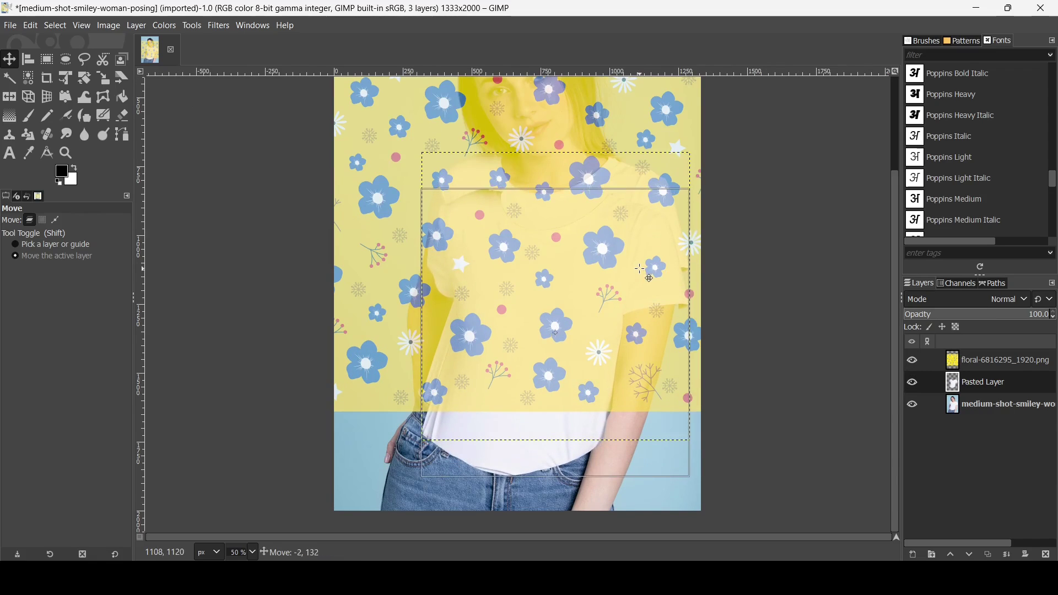
key(ctrl+z)
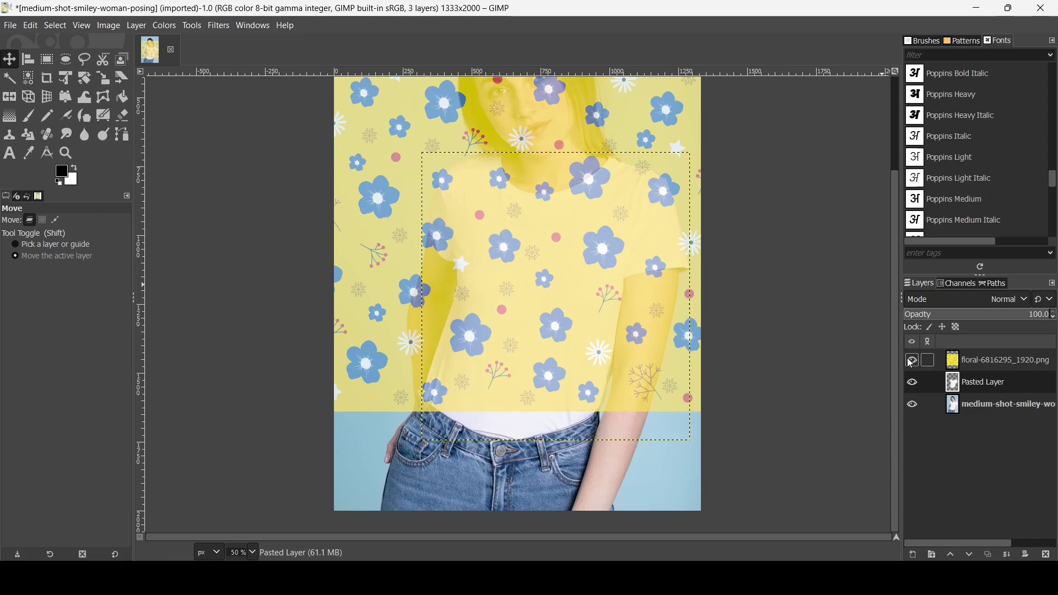
click(951, 368)
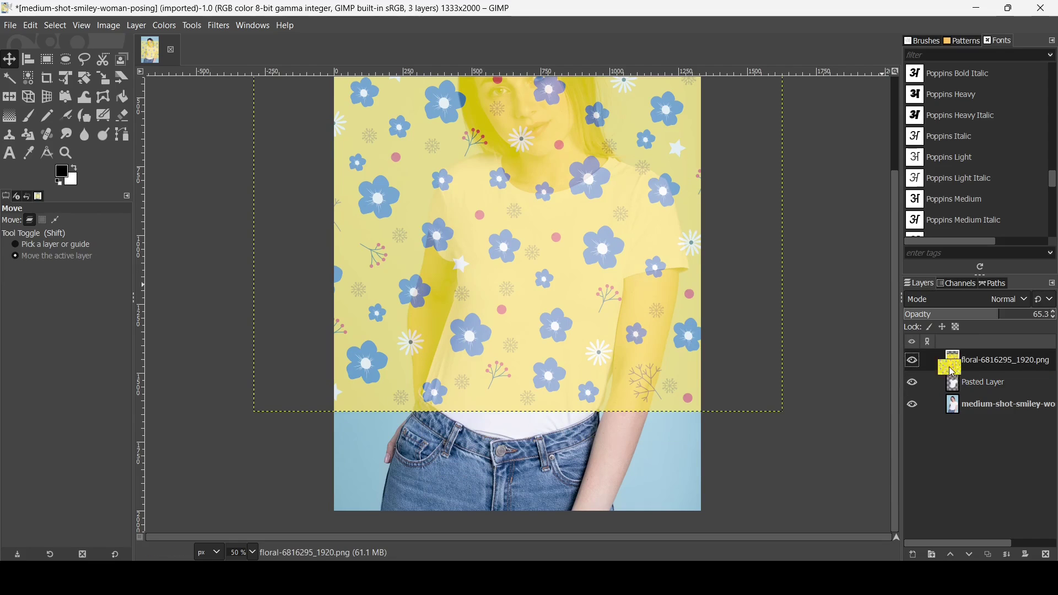
click(915, 362)
click(914, 363)
drag(489, 206, 496, 274)
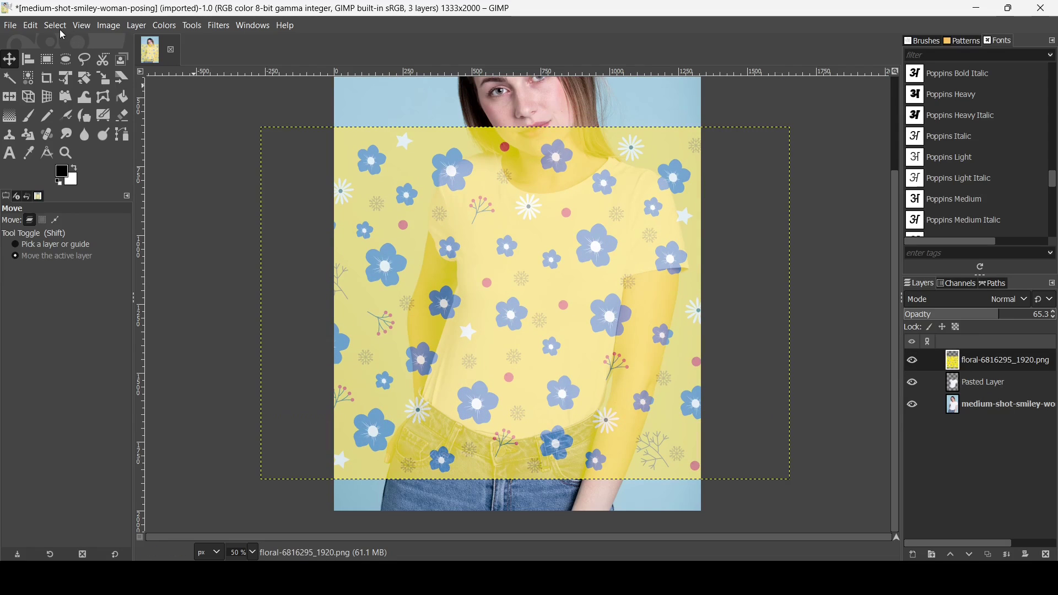
Scale the floral layer to 1622 × 1081 px, centred and positioned over the T-shirt.
click(103, 78)
click(651, 242)
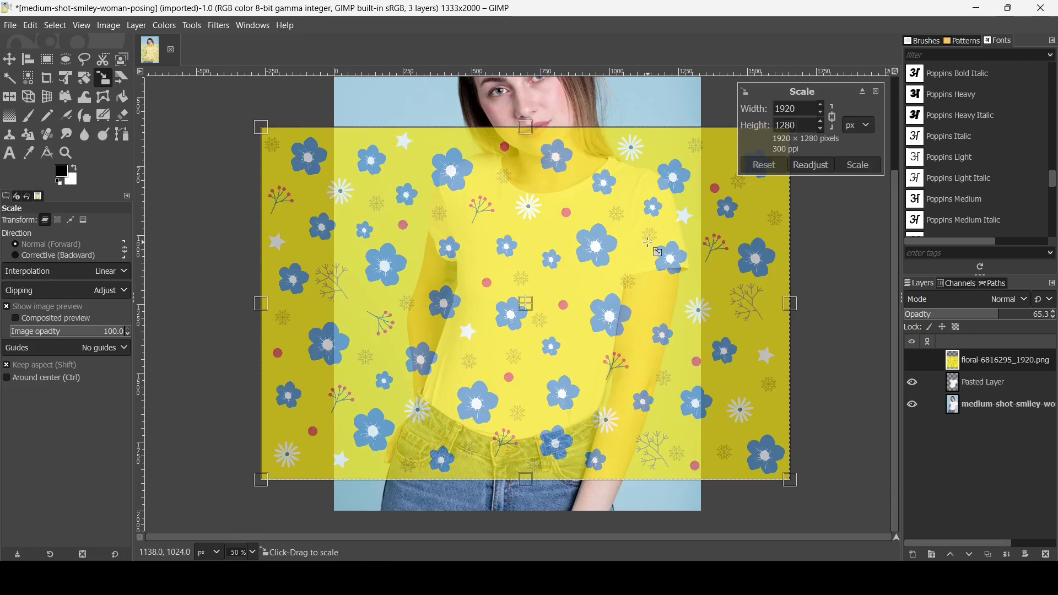
key(ctrl)
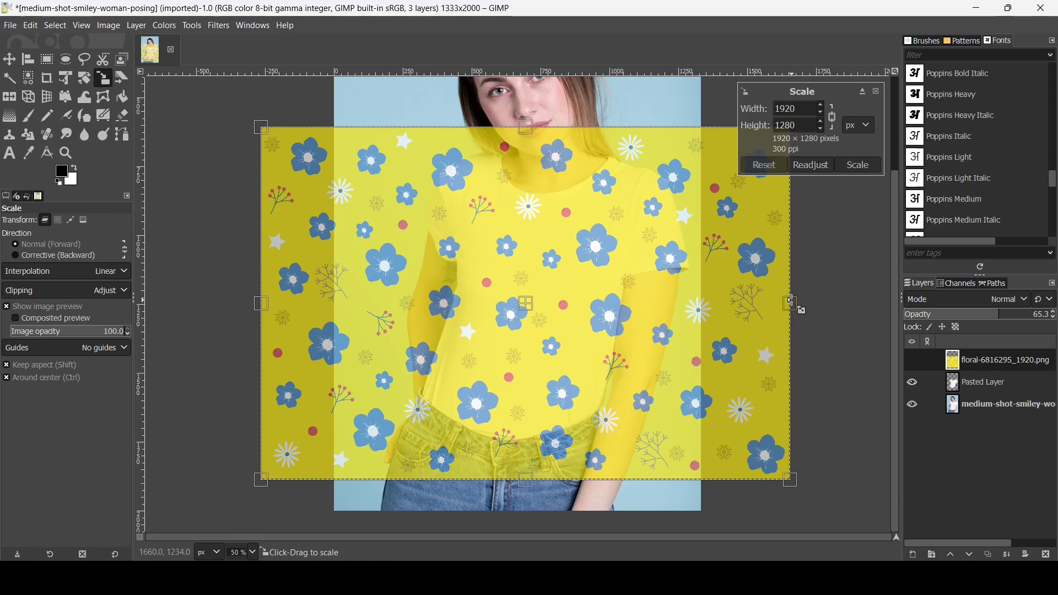
drag(796, 303, 748, 304)
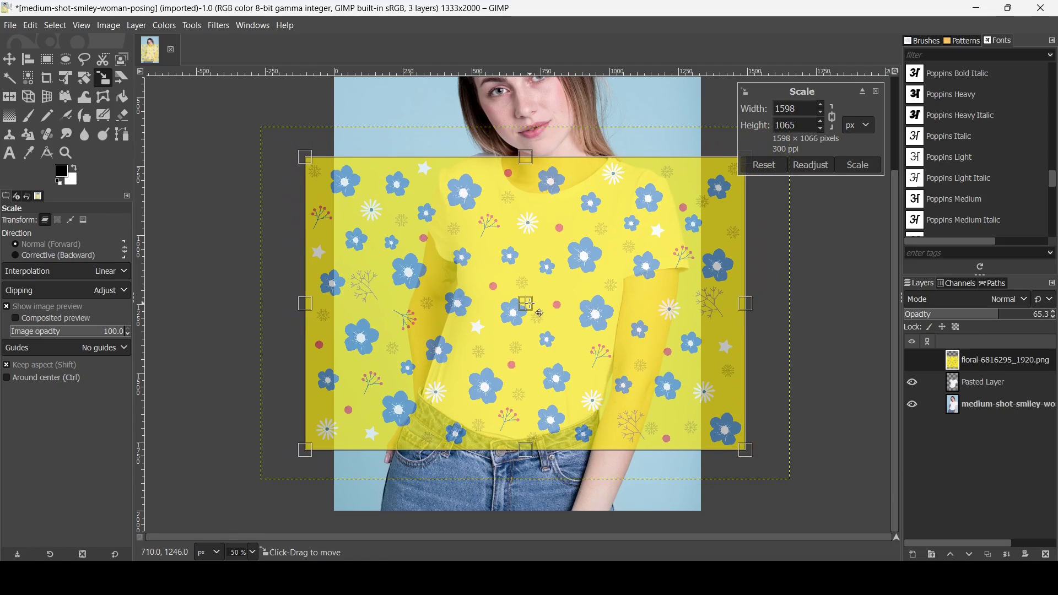
drag(541, 313, 541, 307)
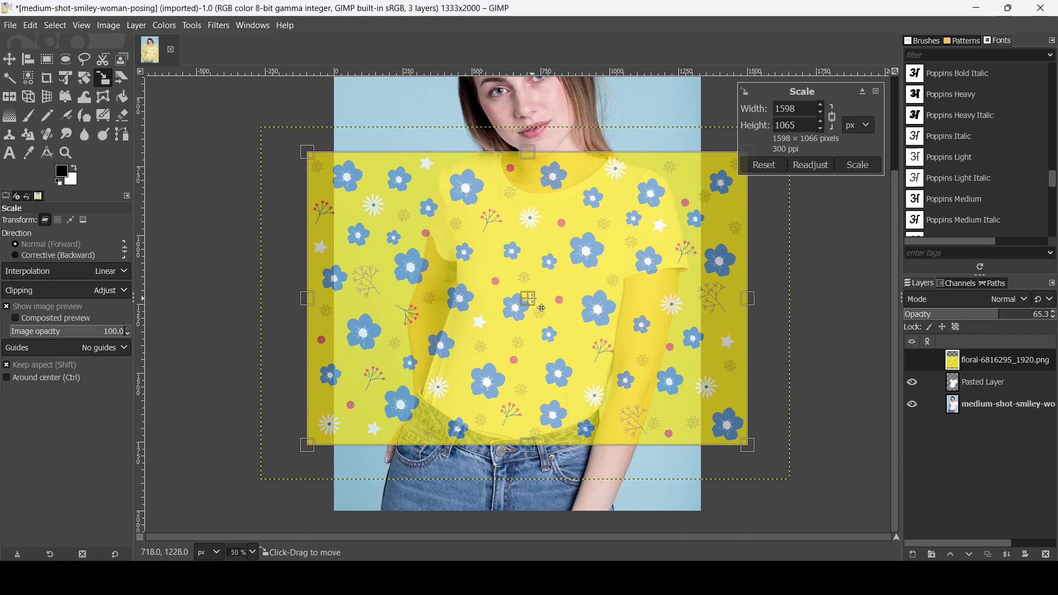
drag(529, 155, 528, 150)
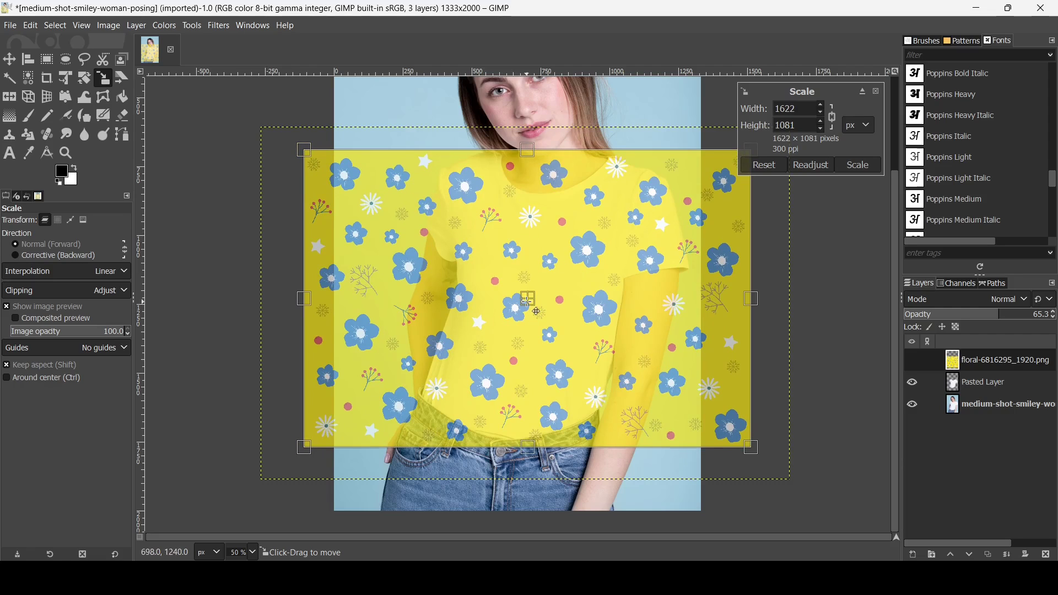
drag(537, 312, 540, 312)
key(Return)
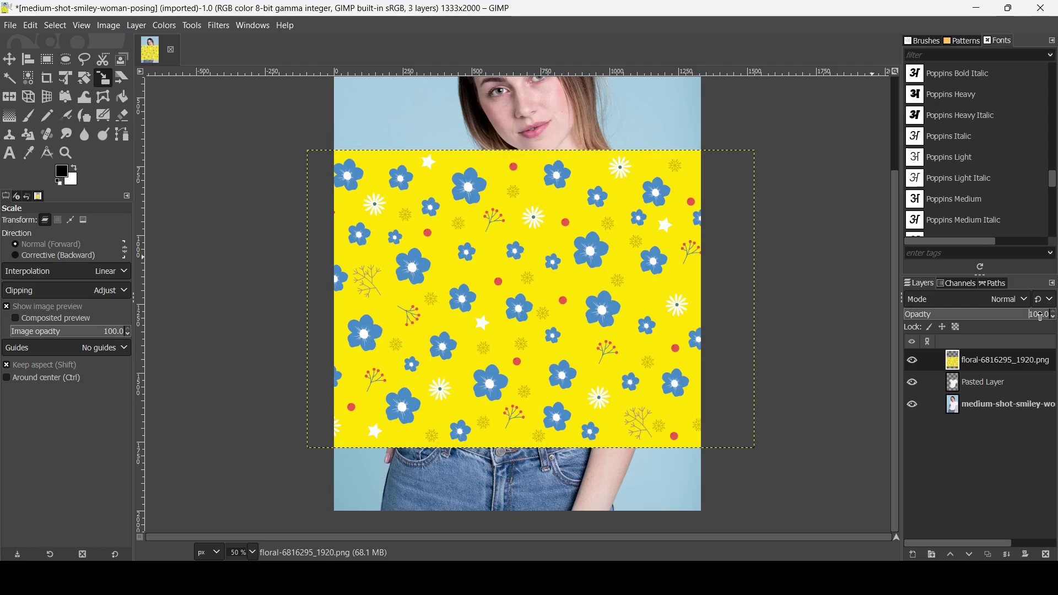
With floral and photo layers hidden, turn the Pasted Layer's alpha into a selection.
click(913, 363)
click(956, 385)
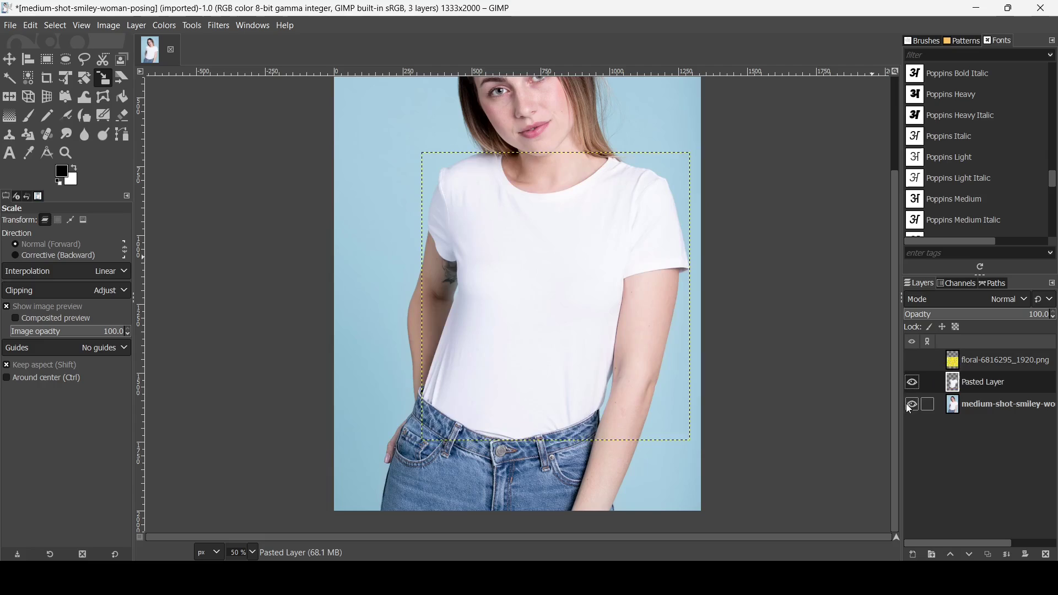
click(912, 407)
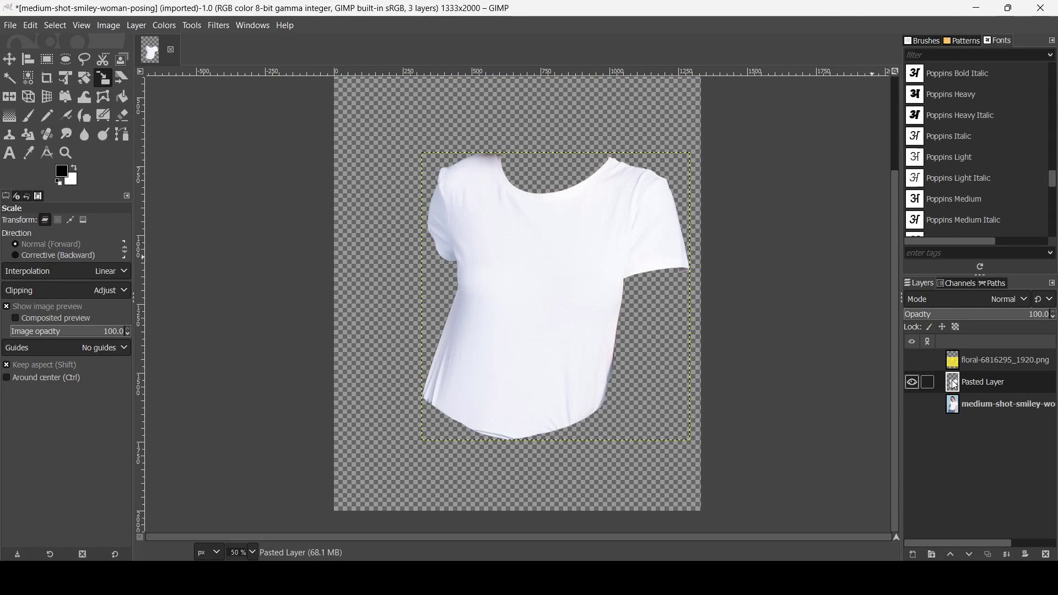
right_click(957, 384)
click(926, 422)
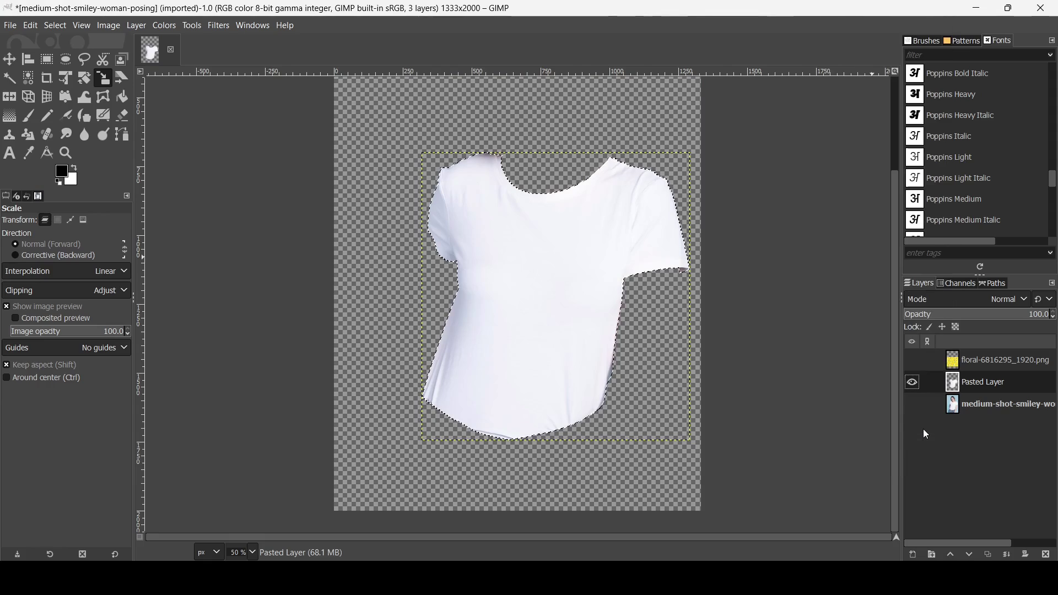
Hide the Pasted Layer, show the photo and floral layers, and make the floral layer active.
click(914, 386)
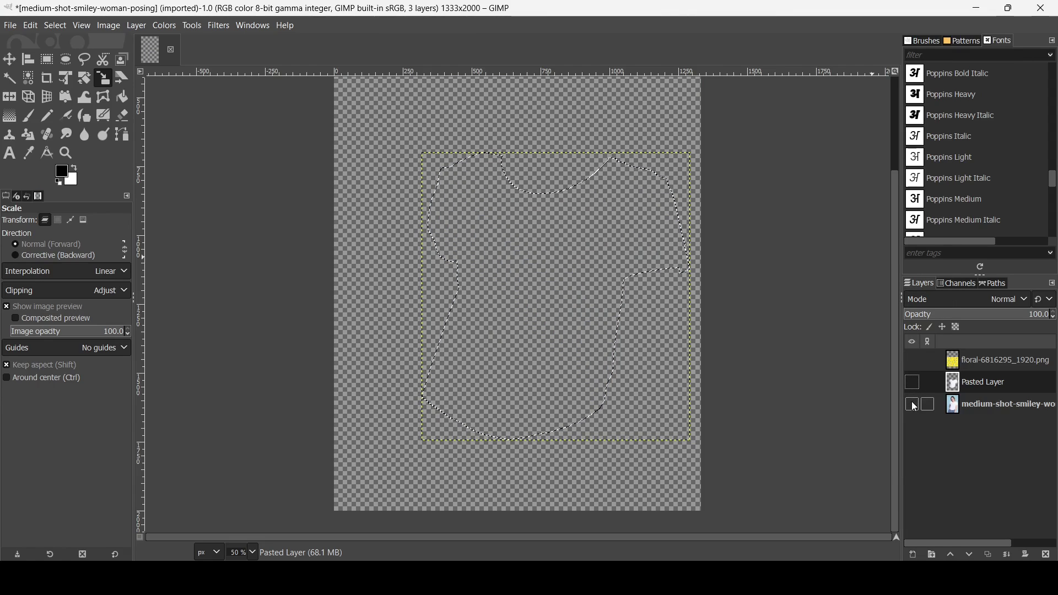
click(914, 405)
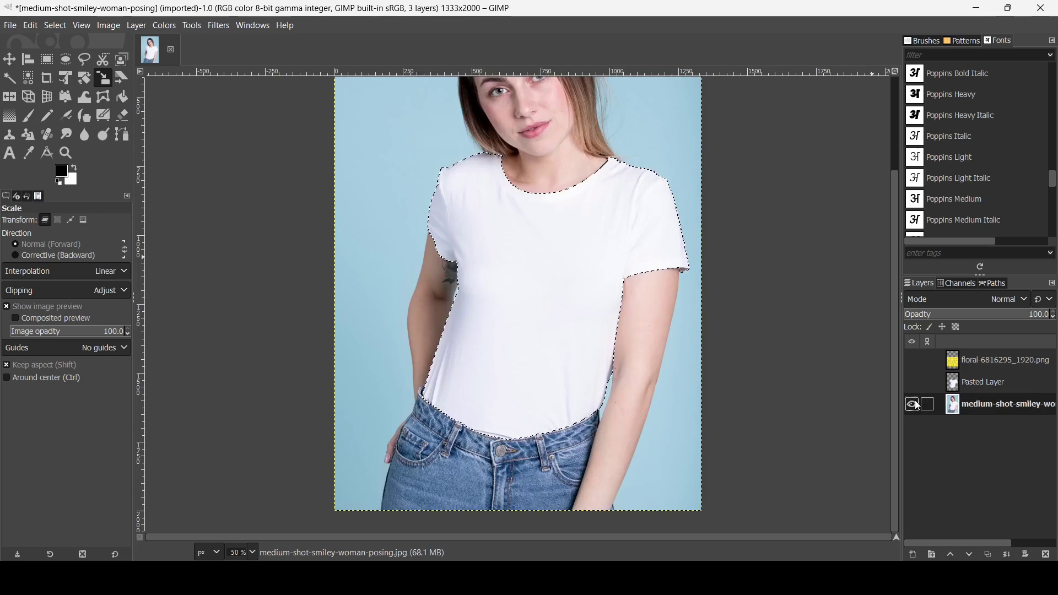
click(968, 365)
click(917, 362)
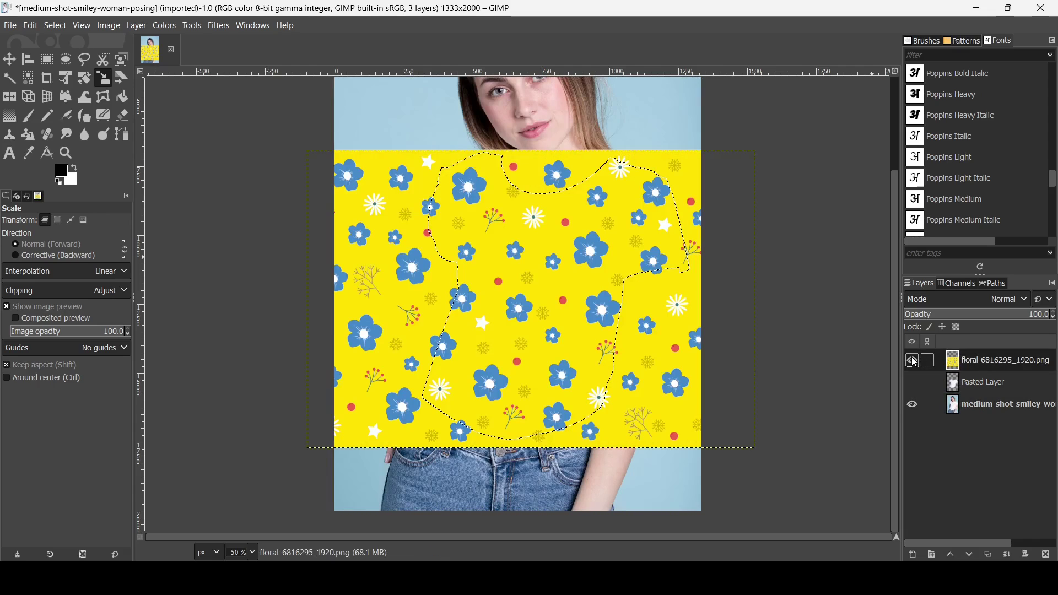
Add a Selection-based layer mask to the floral layer so it covers only the shirt.
right_click(972, 366)
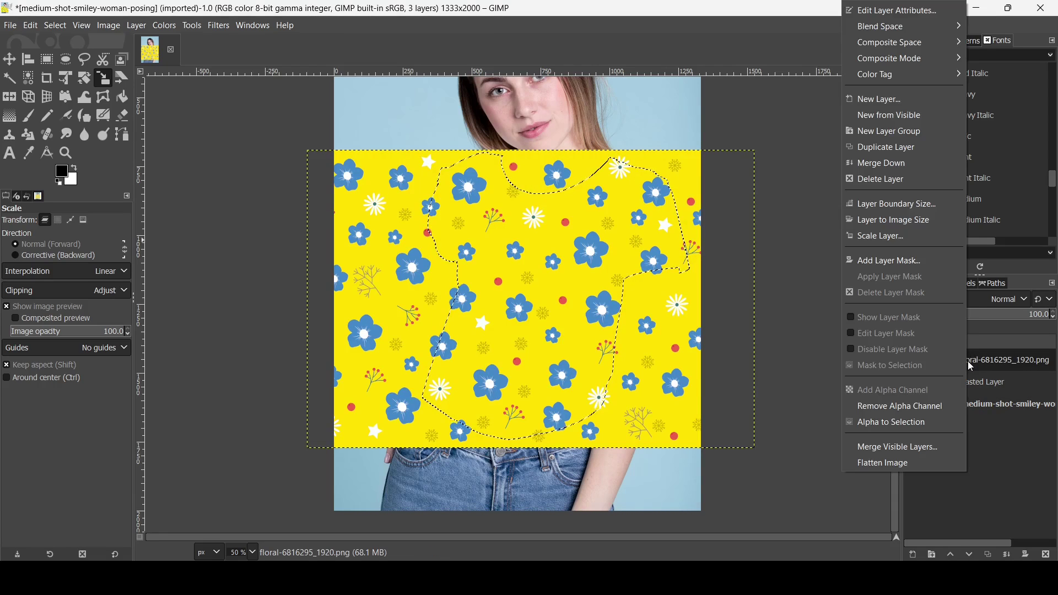
click(886, 262)
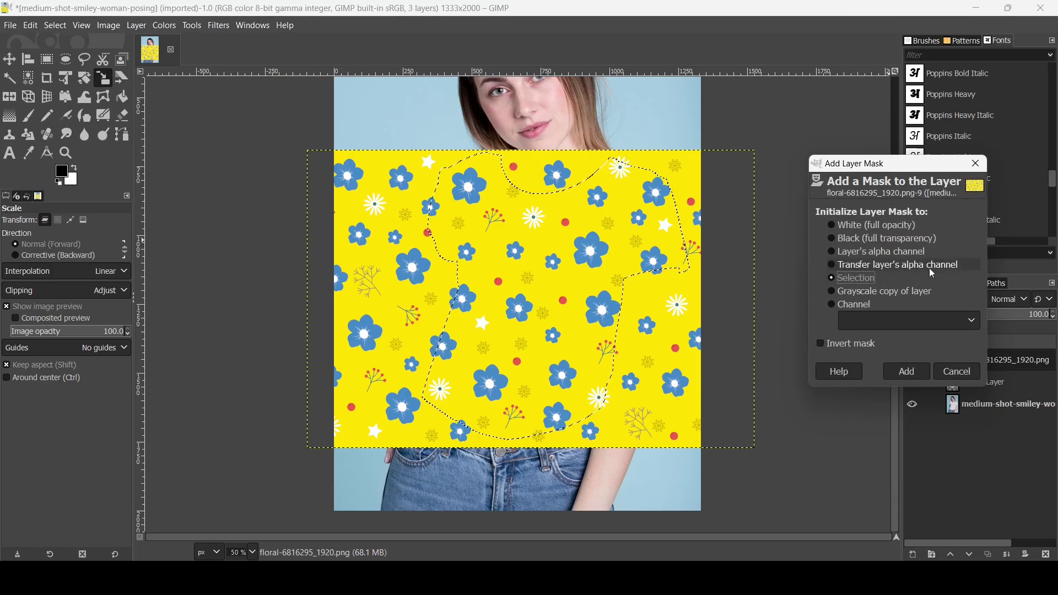
click(862, 280)
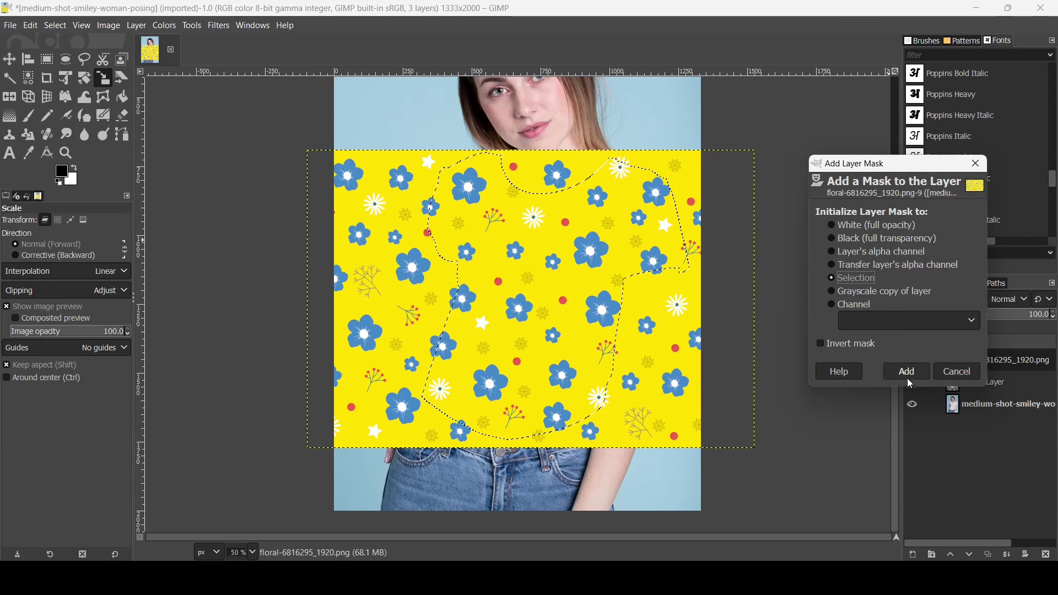
click(927, 374)
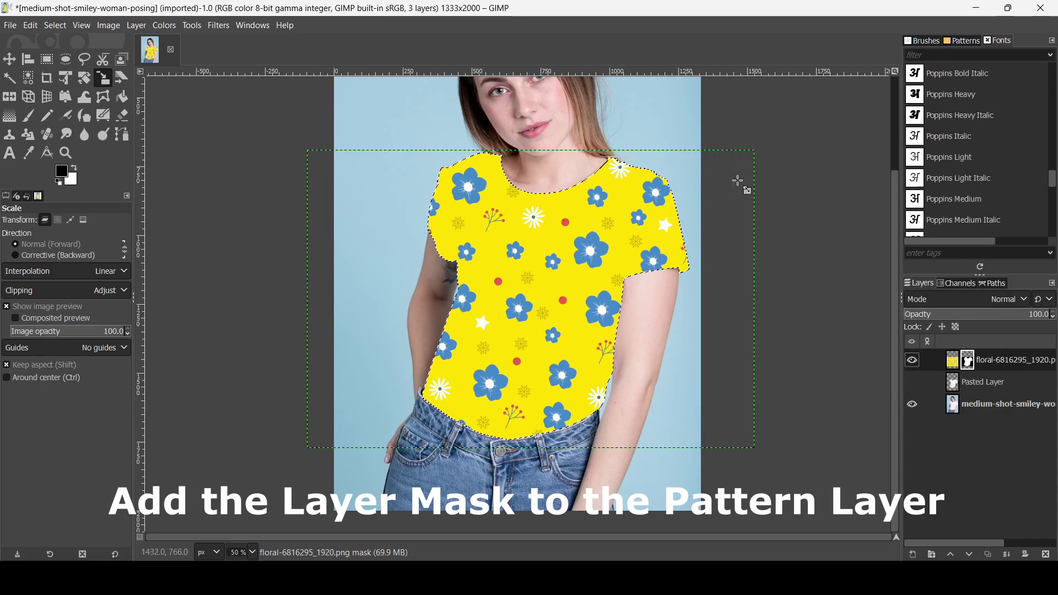
Apply the floral layer's mask and clear the shirt selection with Select > None.
right_click(962, 362)
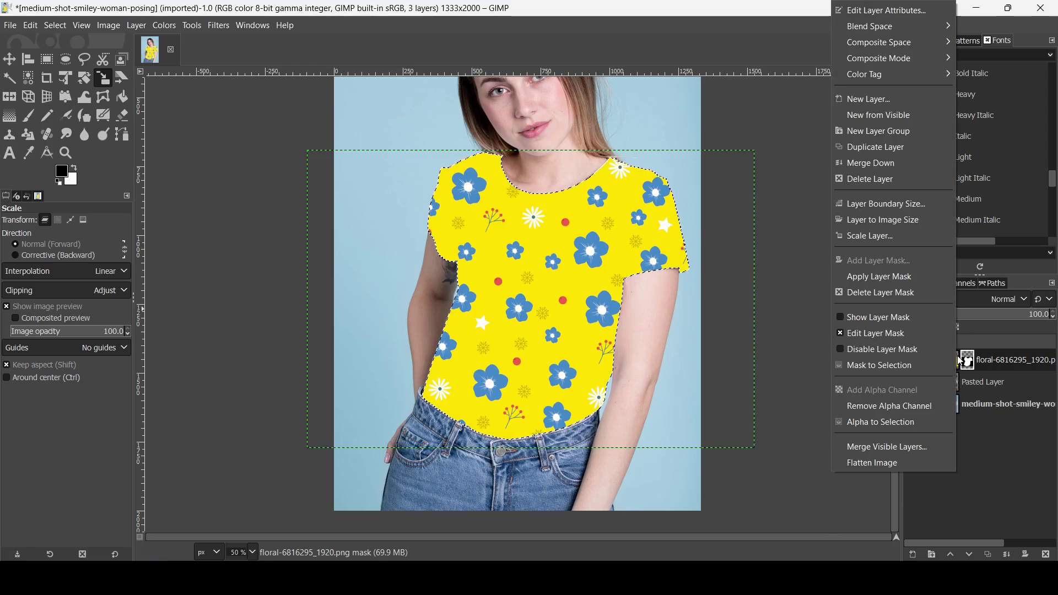
click(917, 281)
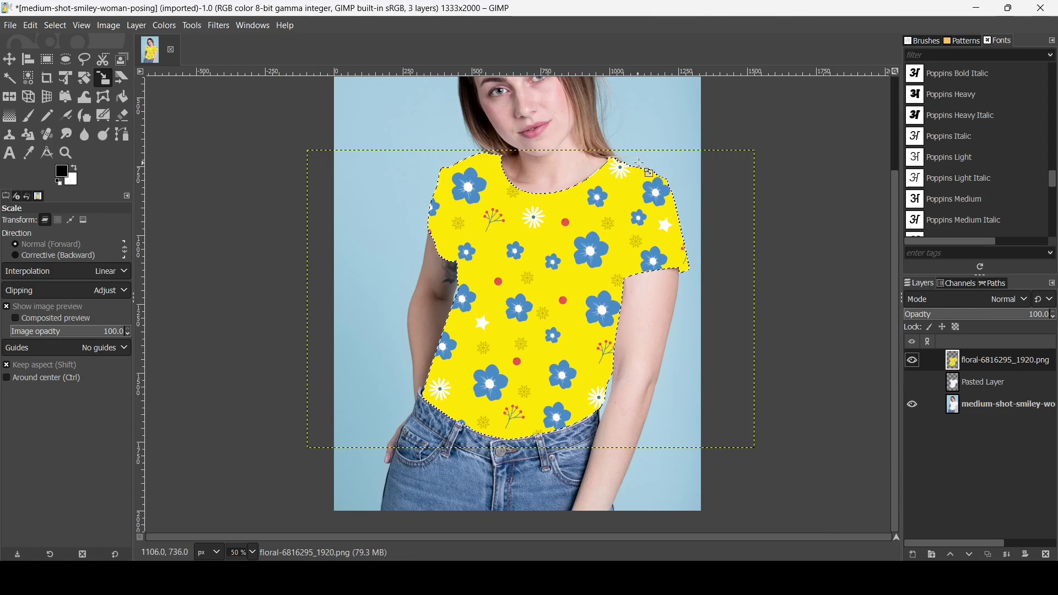
click(64, 27)
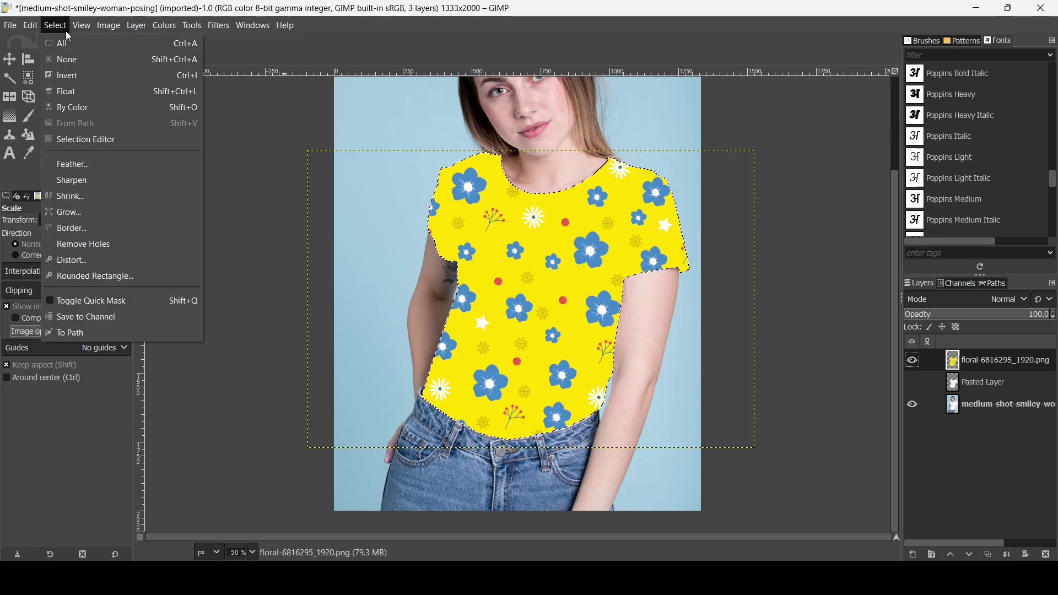
click(76, 60)
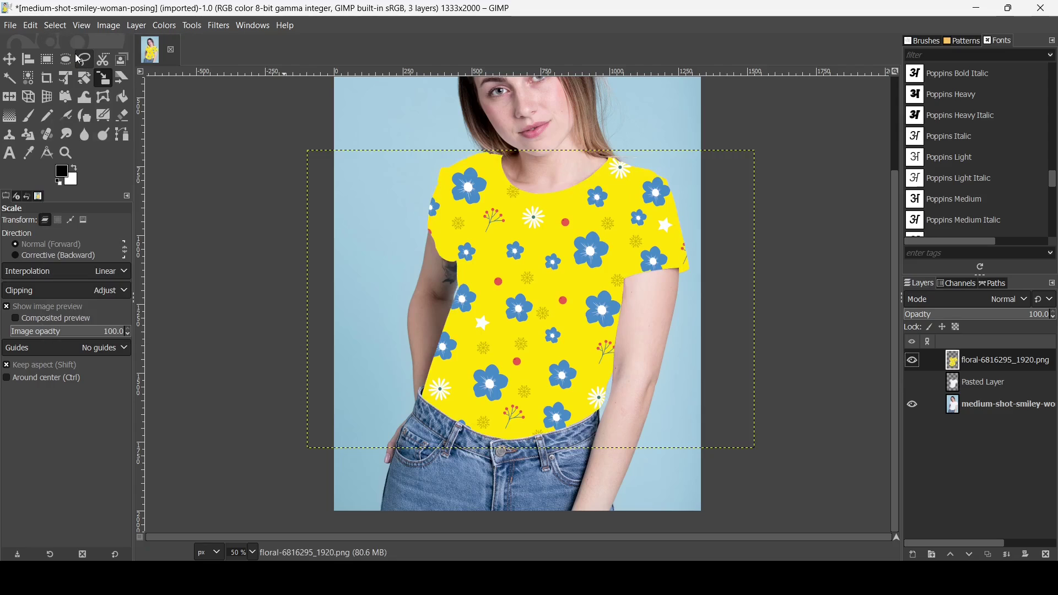
Resize the floral layer to the full image size and zoom out to fit the view.
right_click(969, 370)
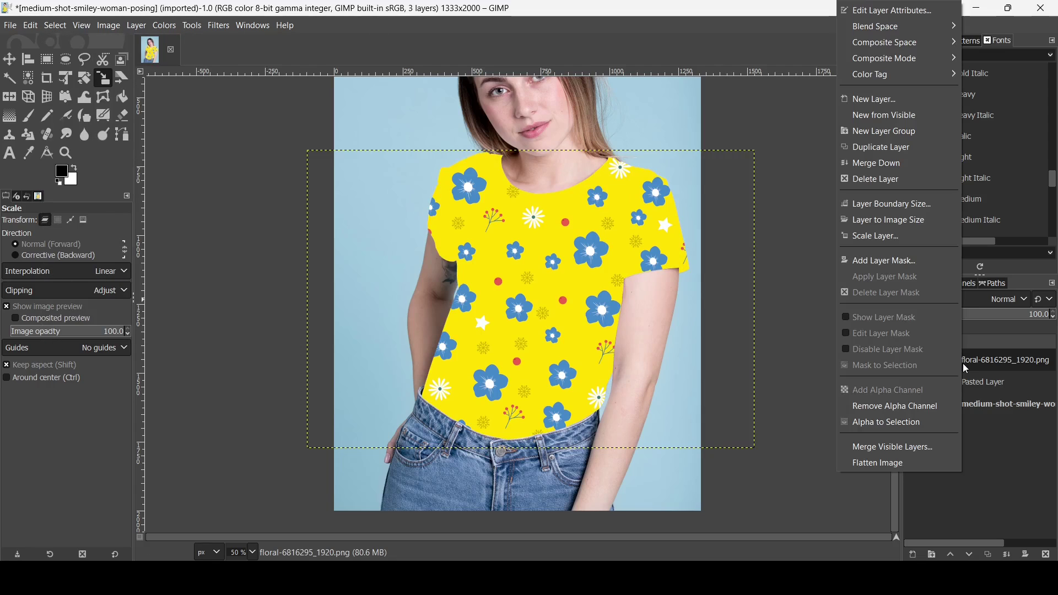
click(901, 220)
key(minus)
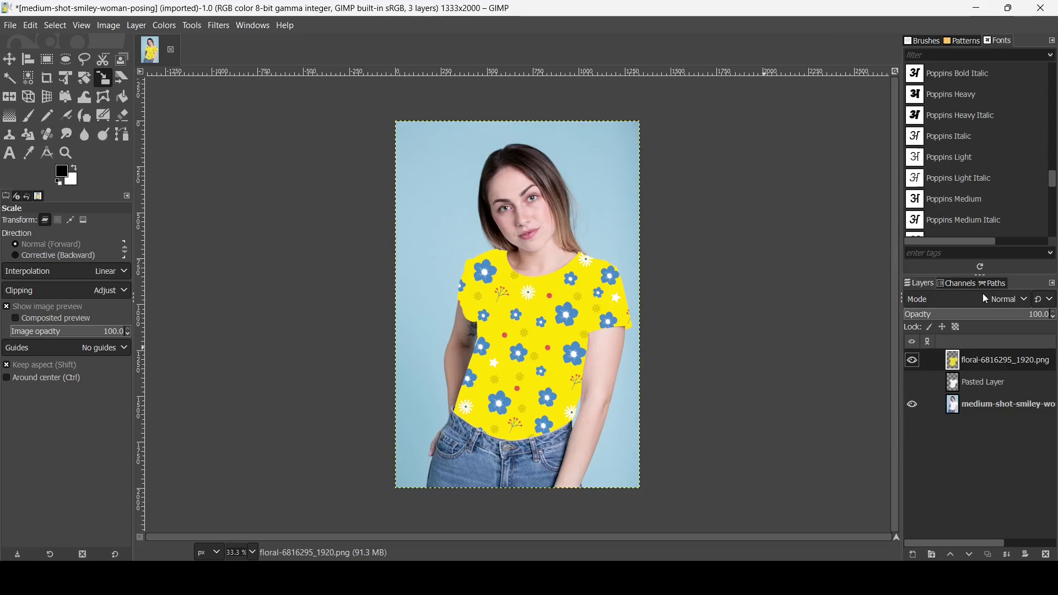
Show the floral layer and, after trying Darken only and Burn, set its mode to Multiply.
click(912, 362)
click(981, 300)
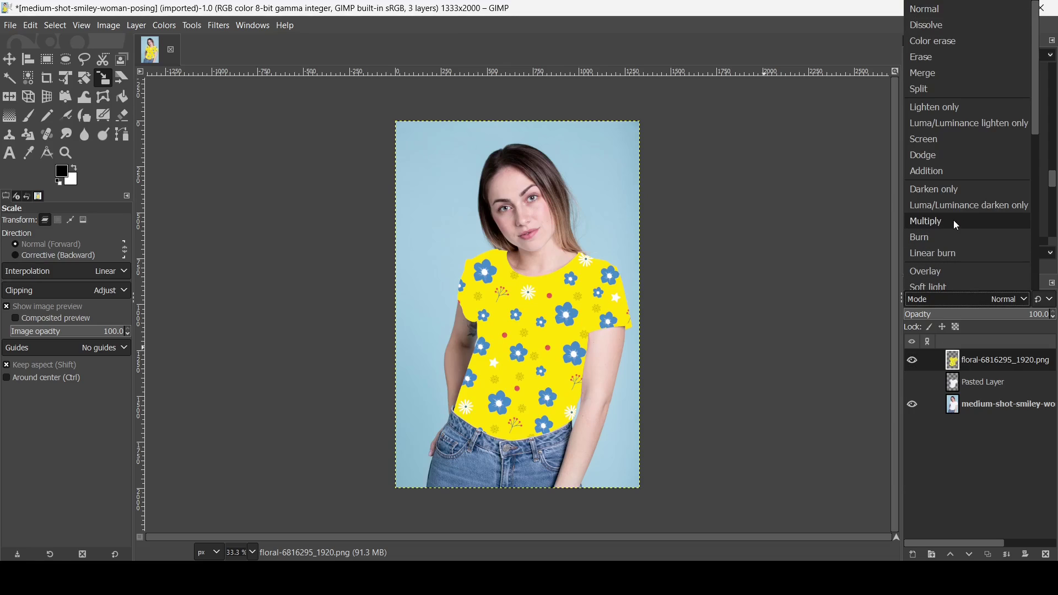
click(957, 223)
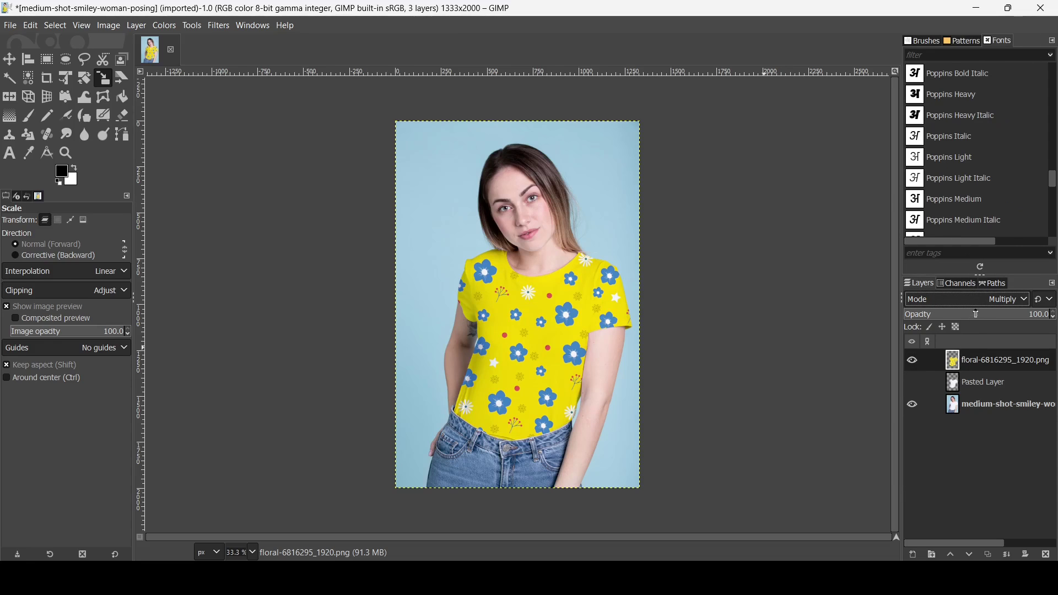
click(984, 299)
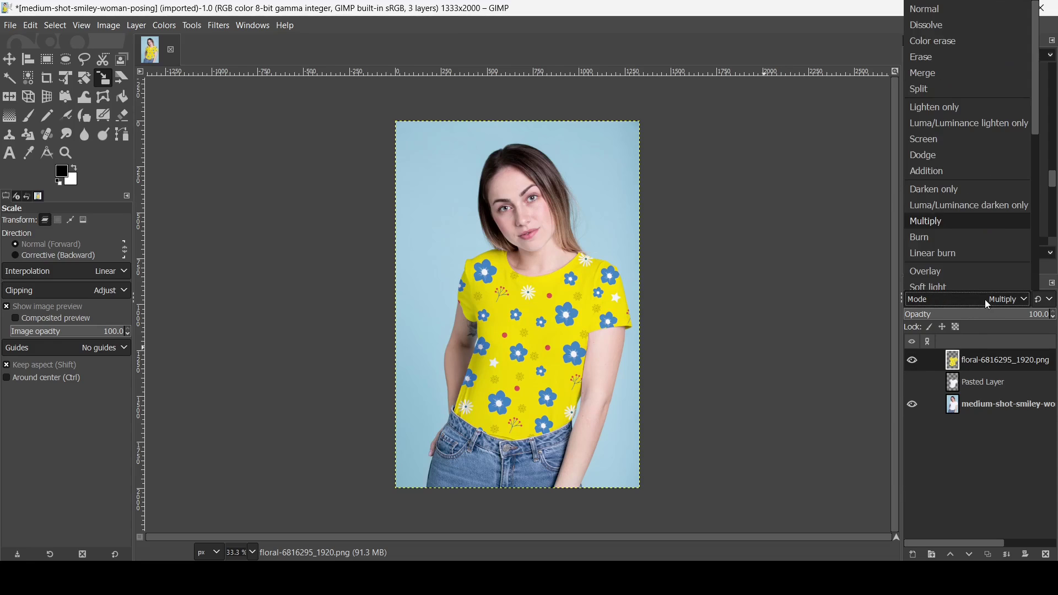
click(948, 190)
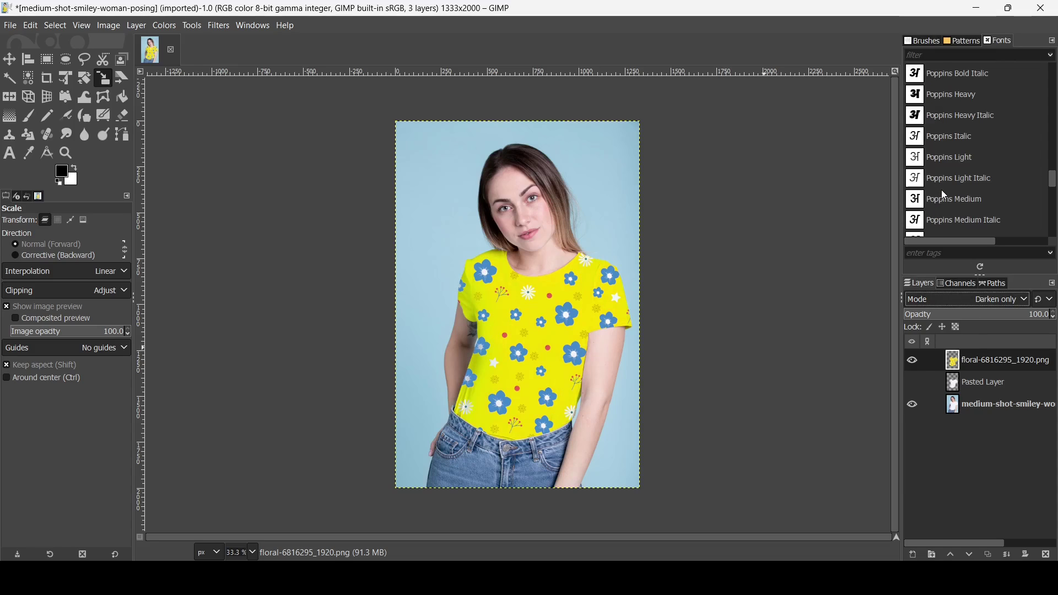
click(986, 300)
click(957, 234)
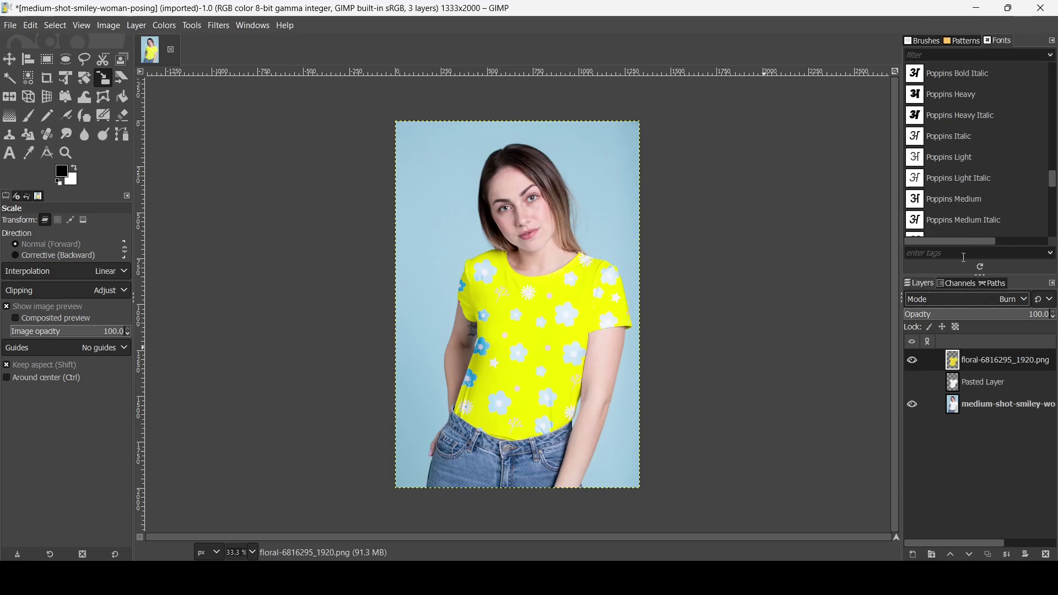
click(1001, 298)
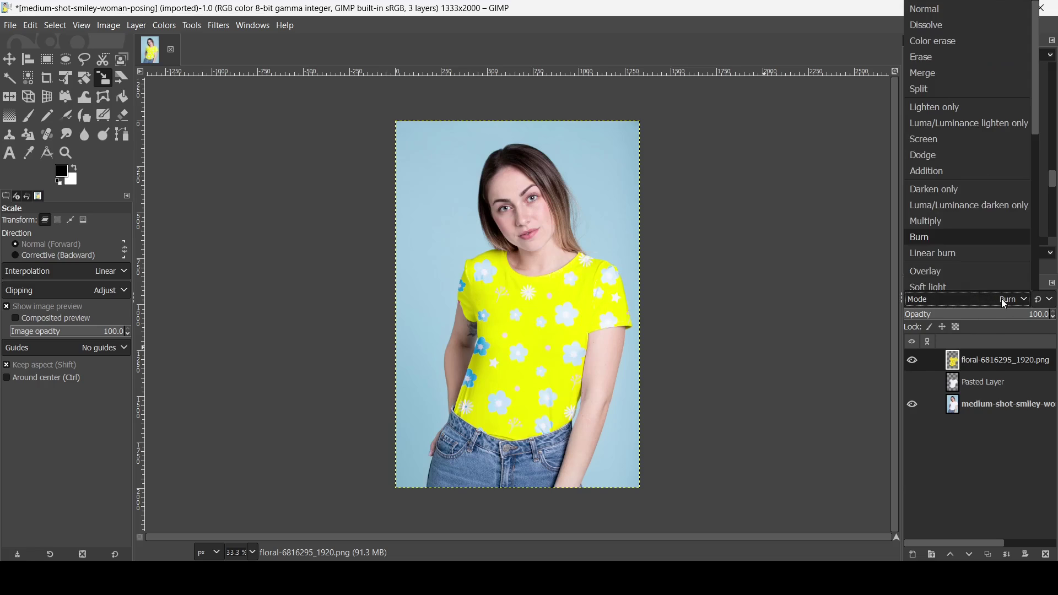
click(991, 221)
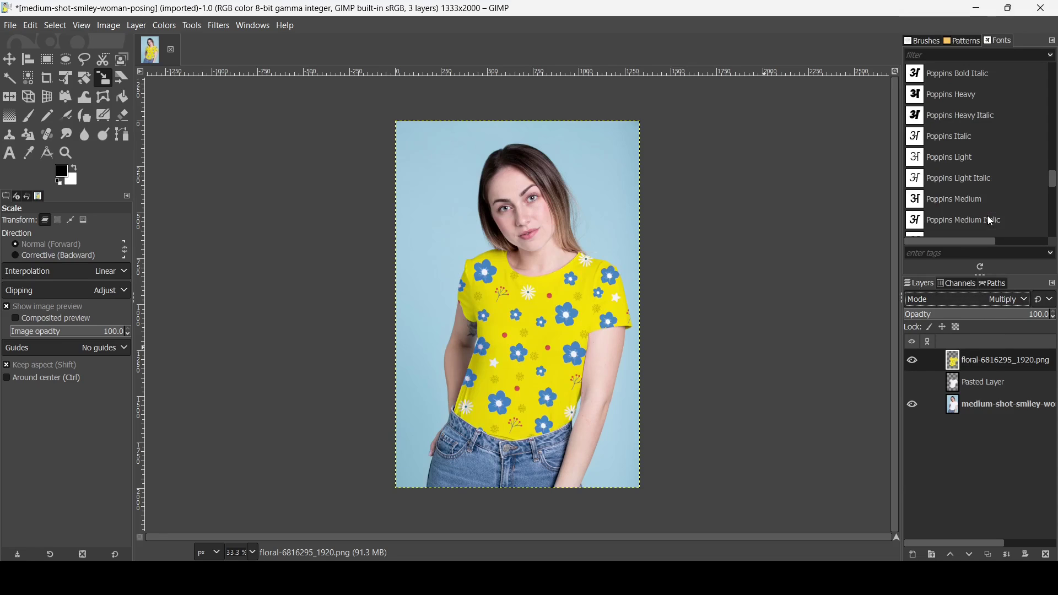
click(984, 382)
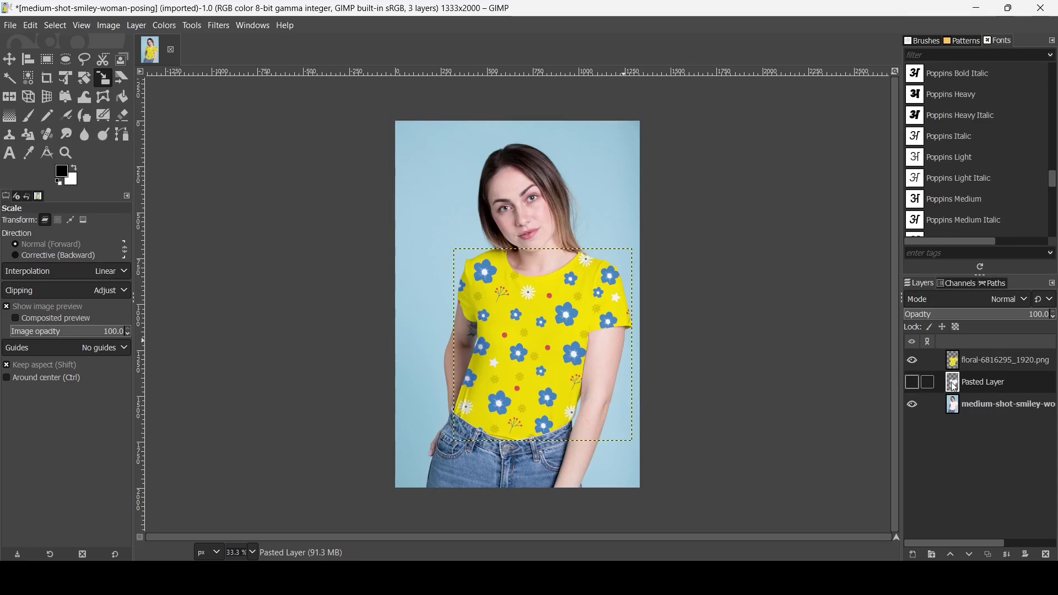
Move the Pasted Layer above the floral layer and make it visible.
drag(984, 383, 937, 361)
click(912, 361)
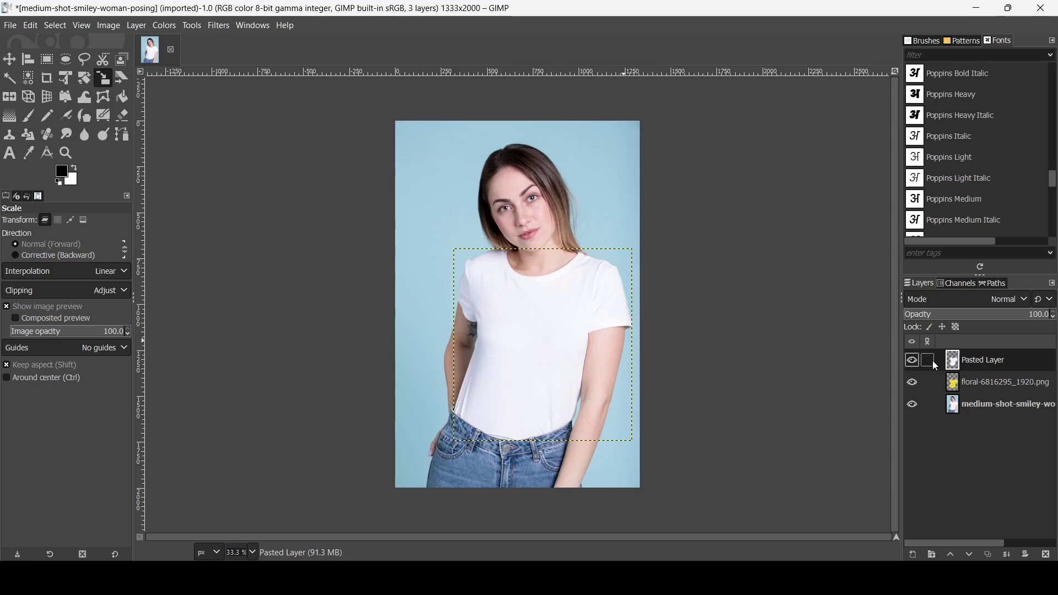
click(913, 361)
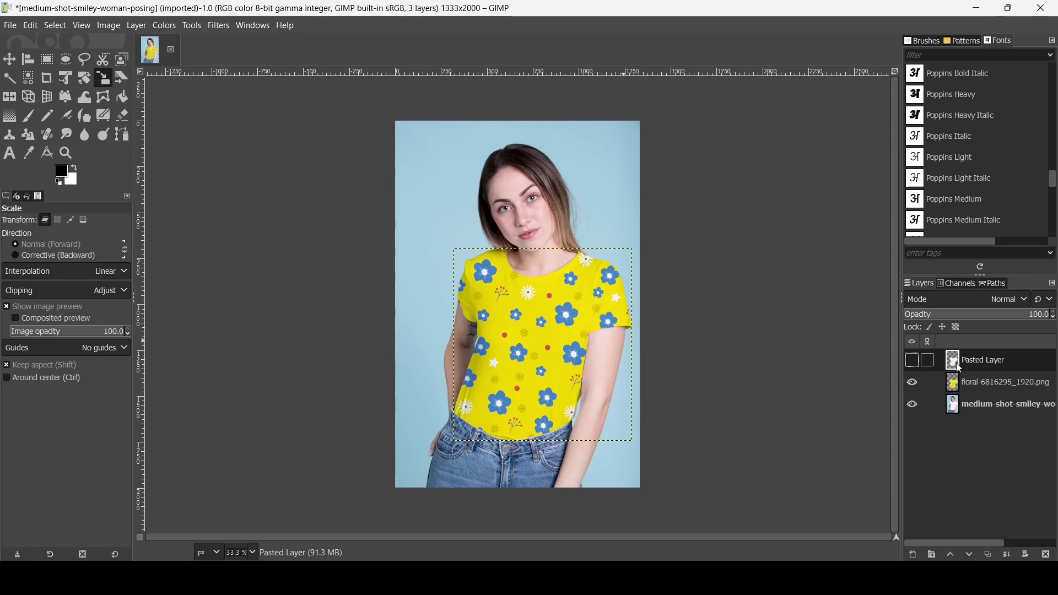
click(913, 361)
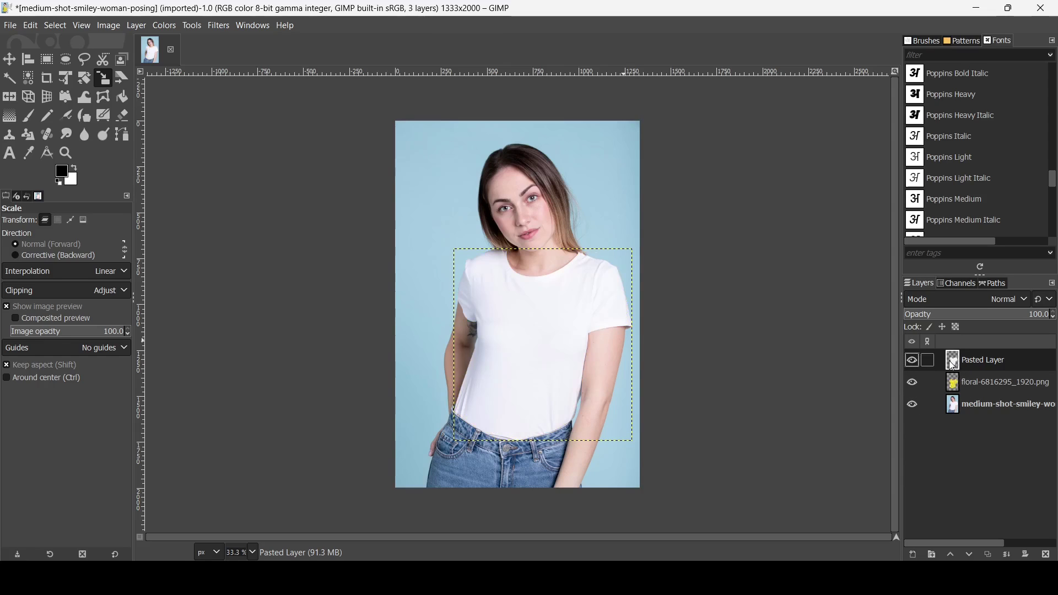
Fully desaturate the Pasted Layer with Colors > Saturation at scale 0.
click(167, 26)
click(201, 105)
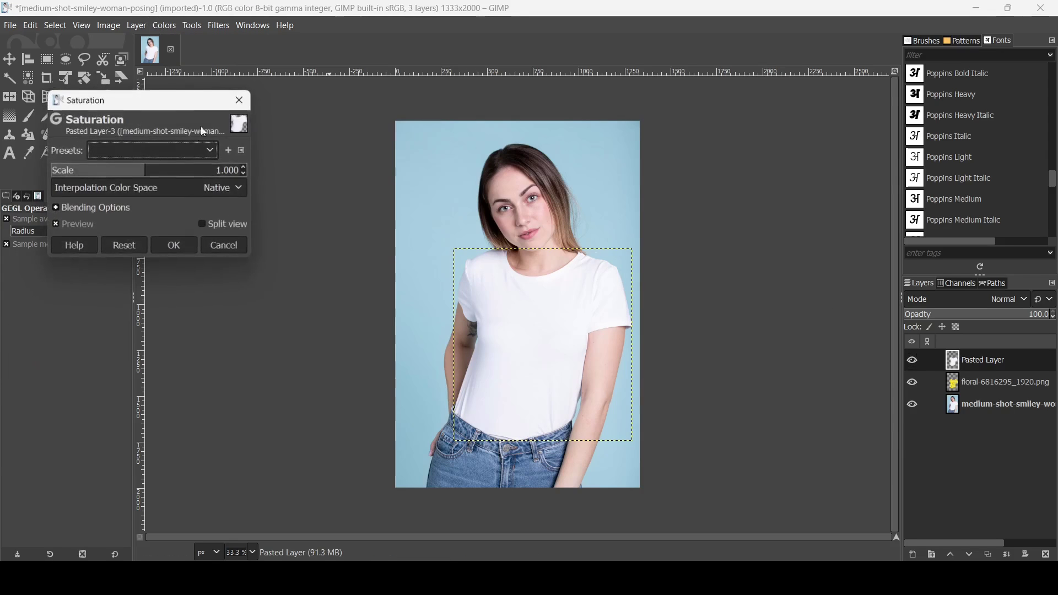
drag(119, 175, 41, 170)
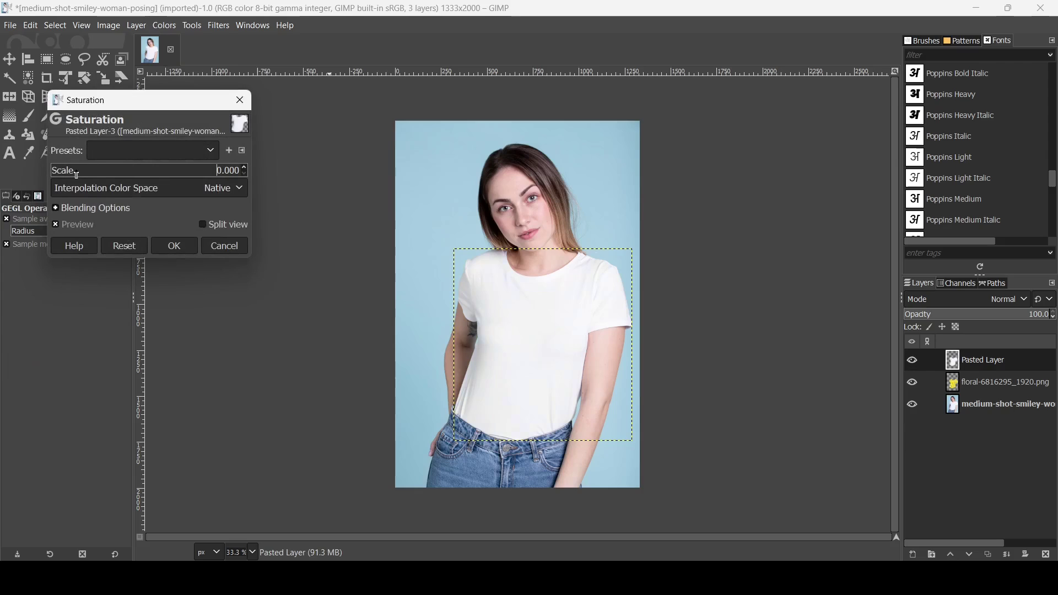
click(187, 246)
click(962, 305)
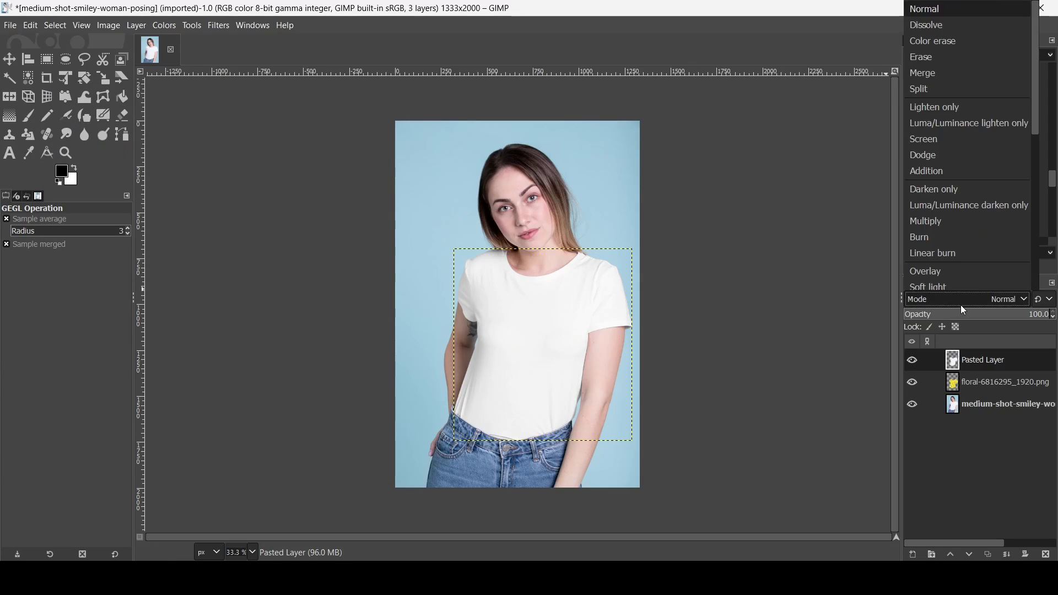
Set the Pasted Layer to Multiply blending at 70.2 opacity.
click(961, 227)
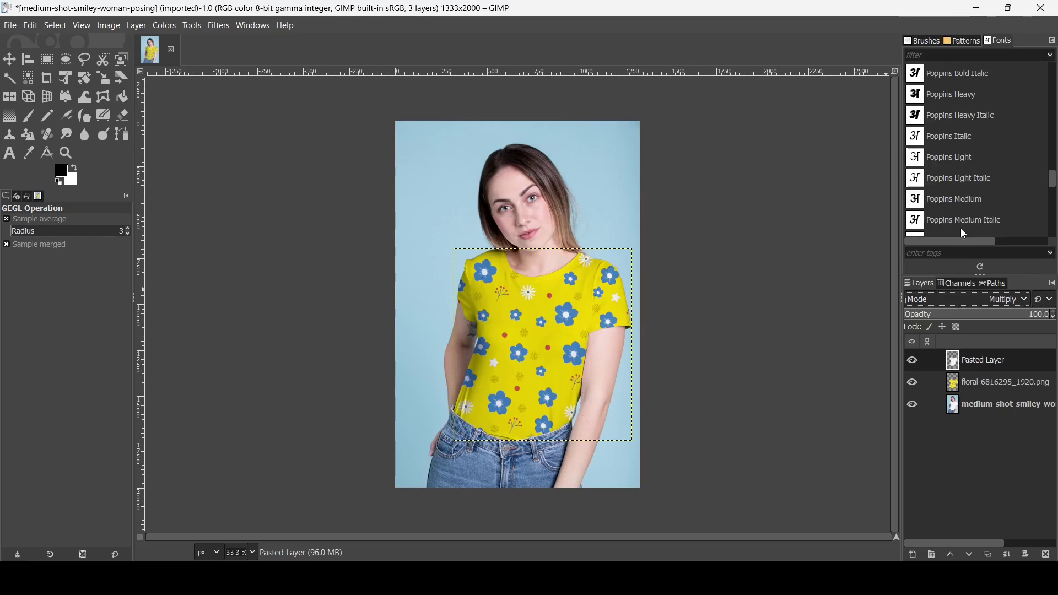
click(966, 317)
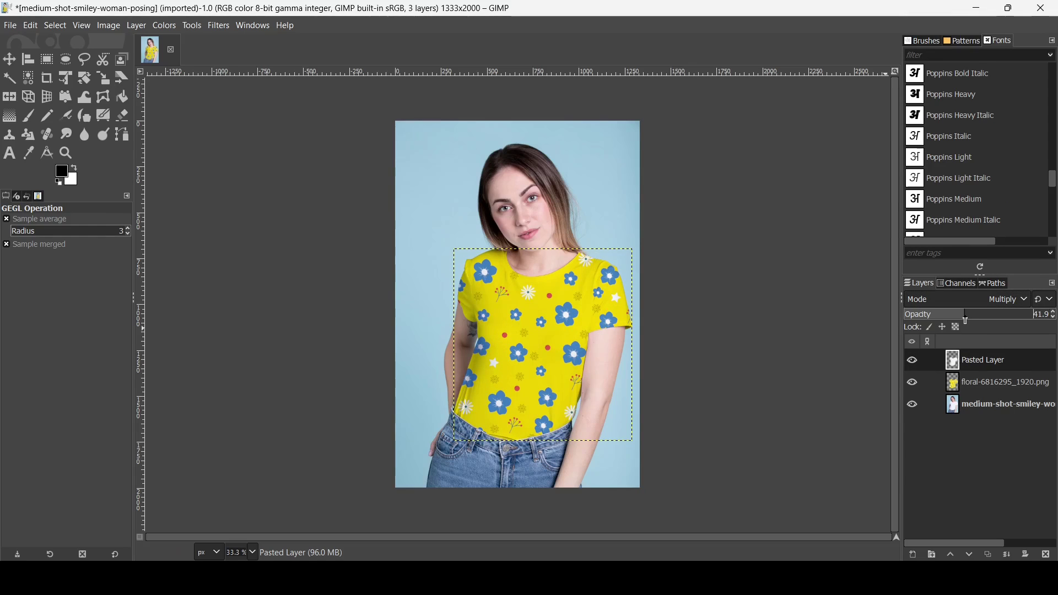
drag(969, 320, 1011, 313)
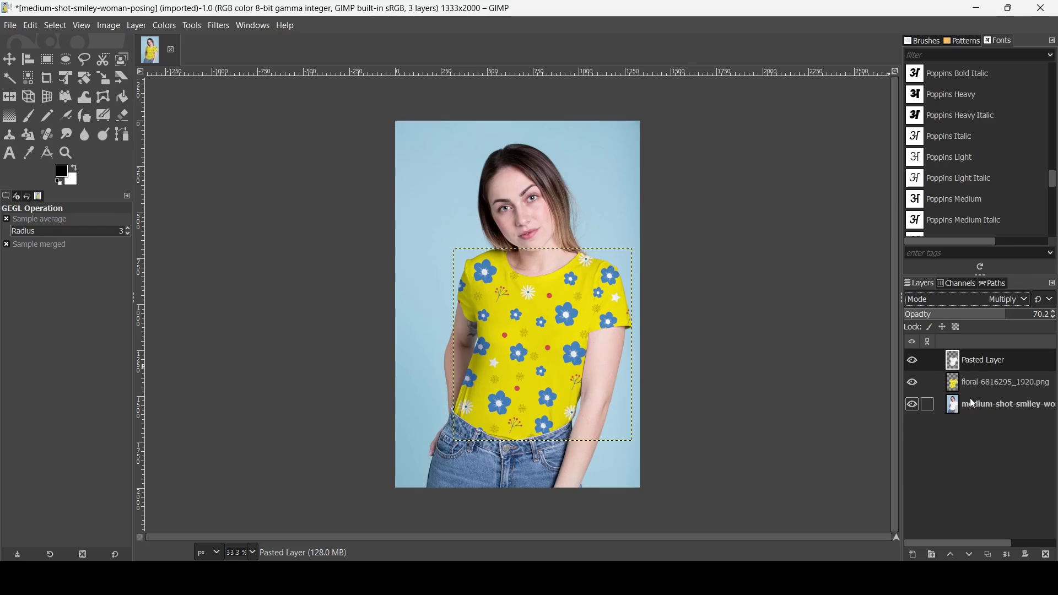
Extend the Pasted Layer to image size and make the floral layer active.
right_click(968, 370)
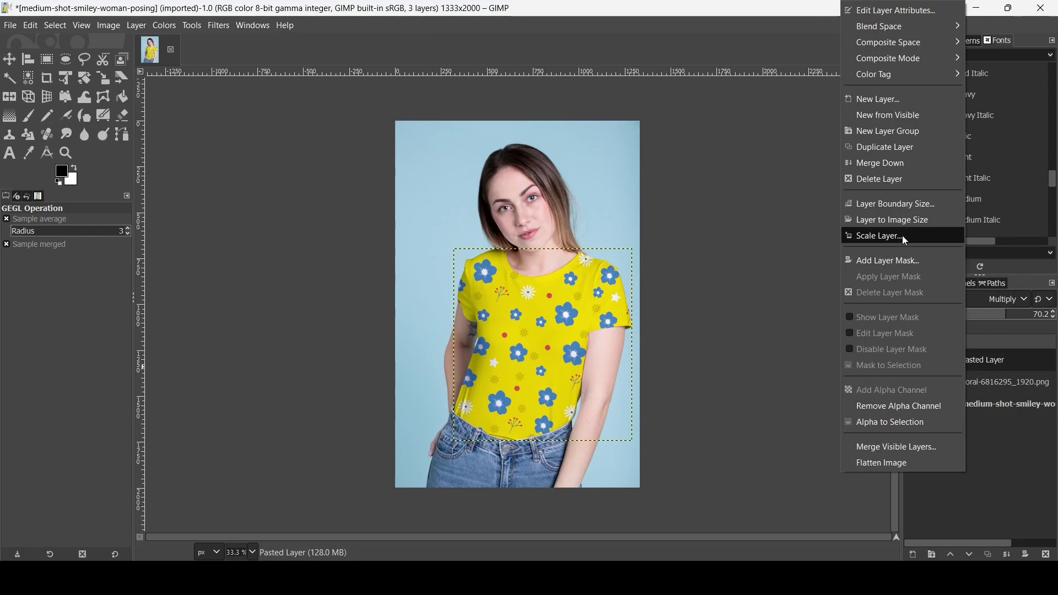
click(912, 220)
click(969, 381)
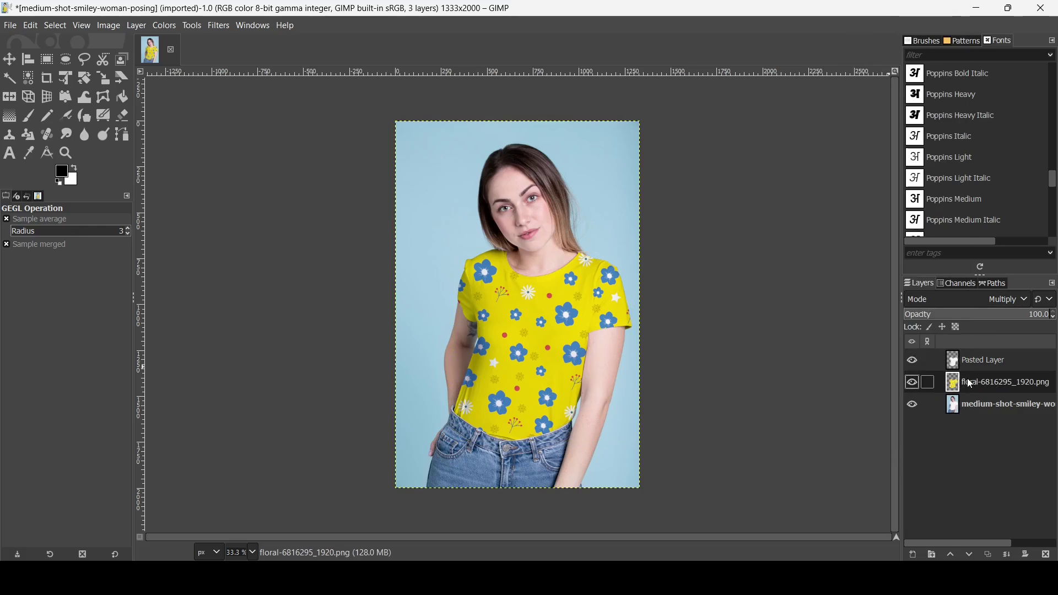
click(913, 385)
click(913, 384)
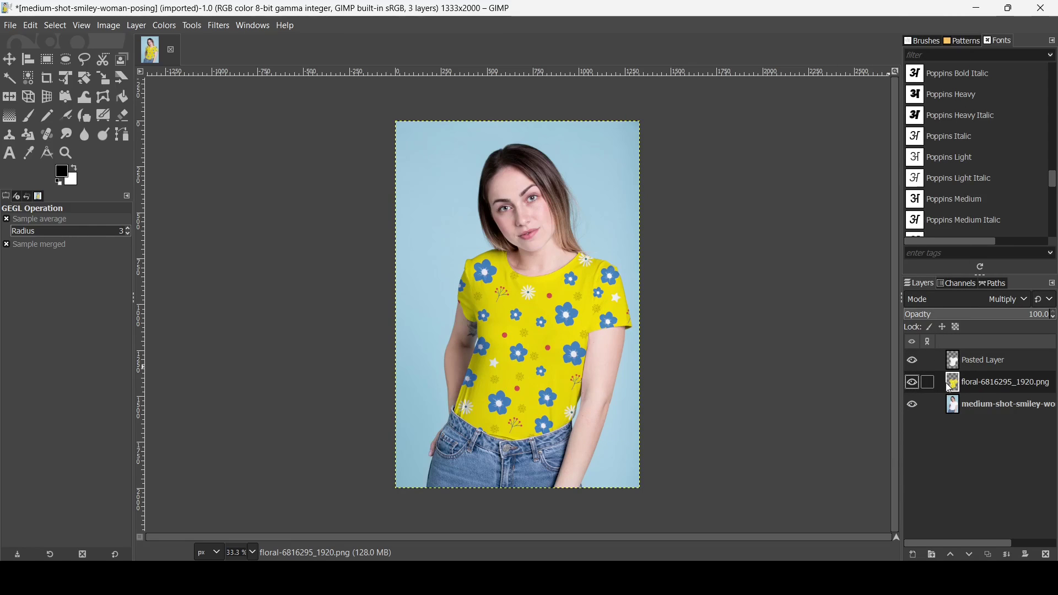
Shift the floral layer's hue to 124.4 so the shirt turns turquoise with pink flowers.
click(165, 26)
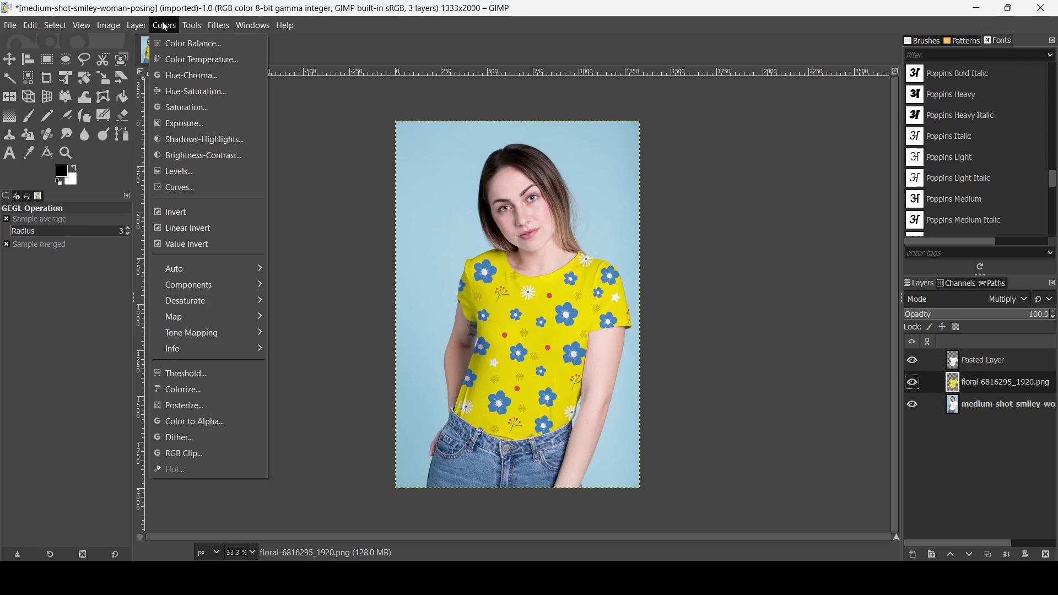
click(174, 92)
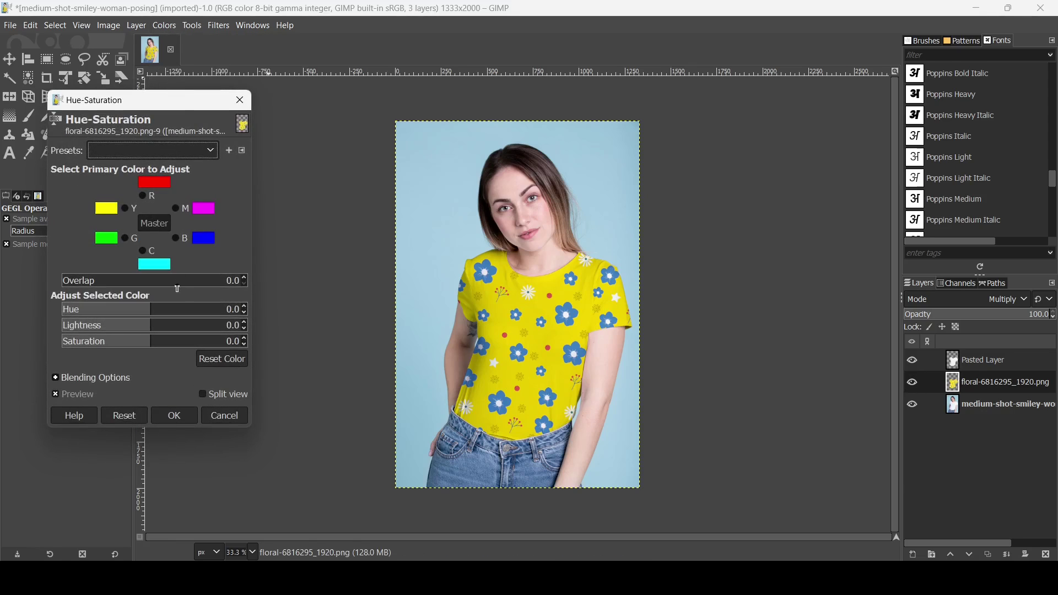
drag(173, 310, 213, 326)
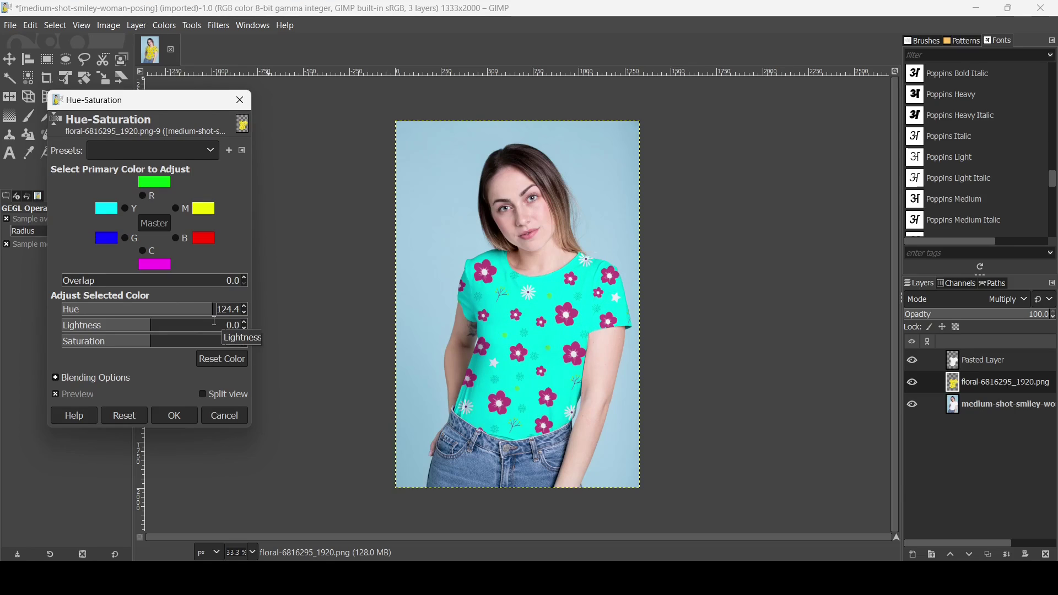
click(176, 416)
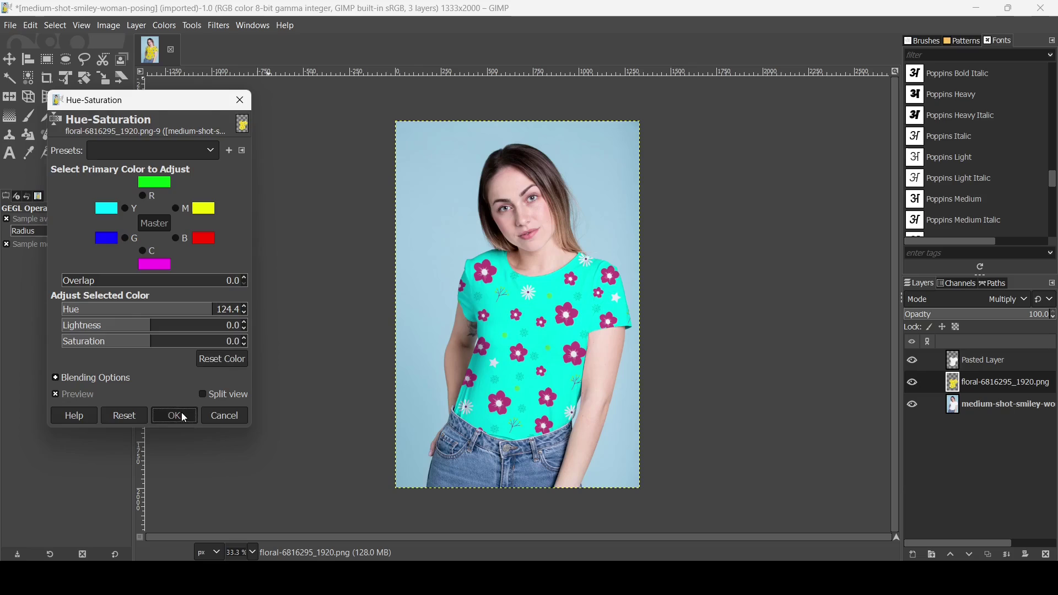
Create a New from Visible layer and toggle its visibility to compare.
right_click(955, 363)
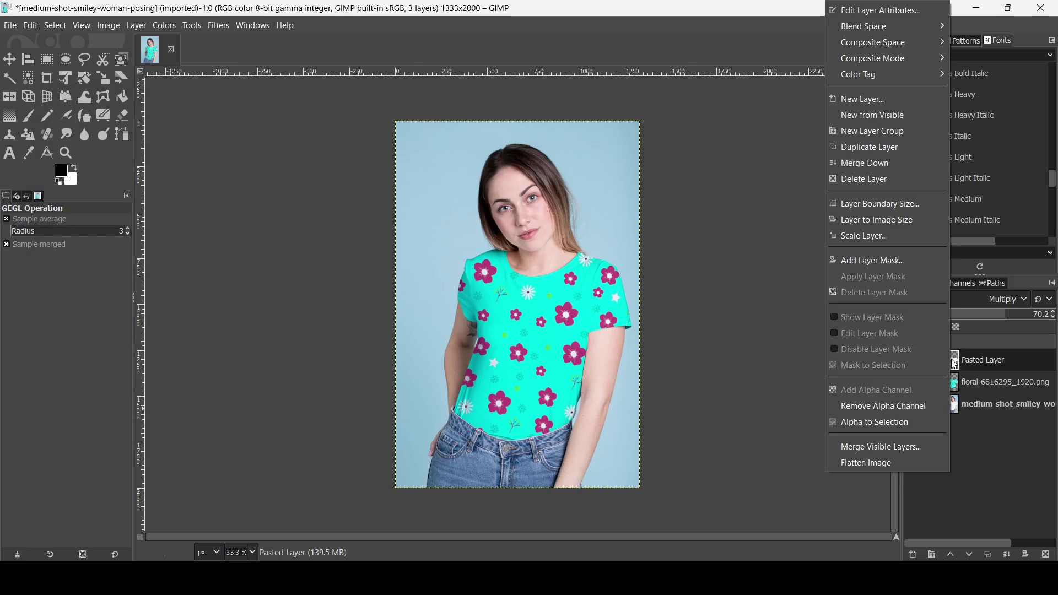
click(893, 114)
click(915, 365)
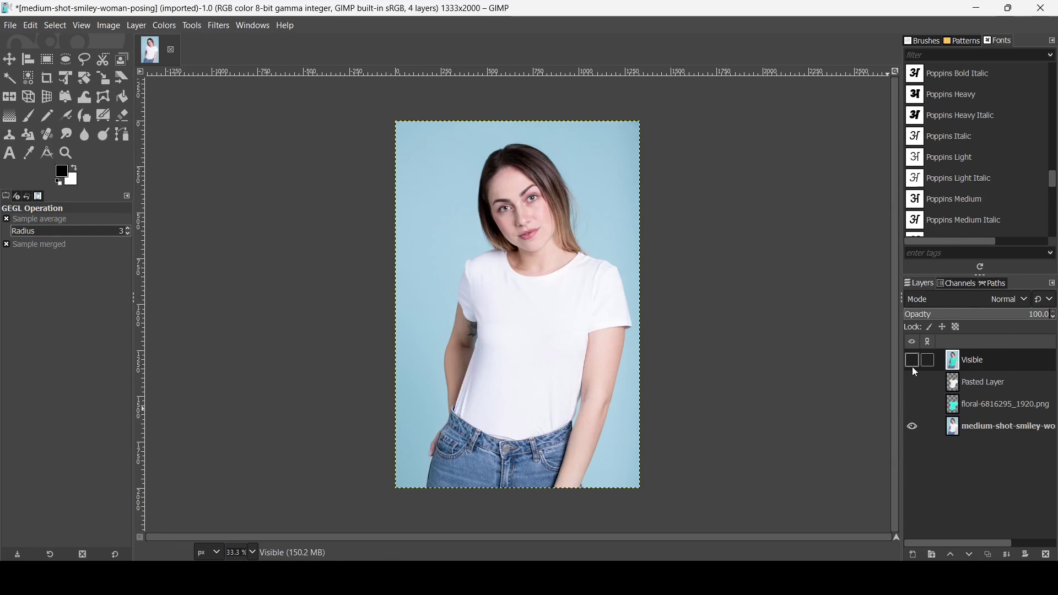
click(915, 365)
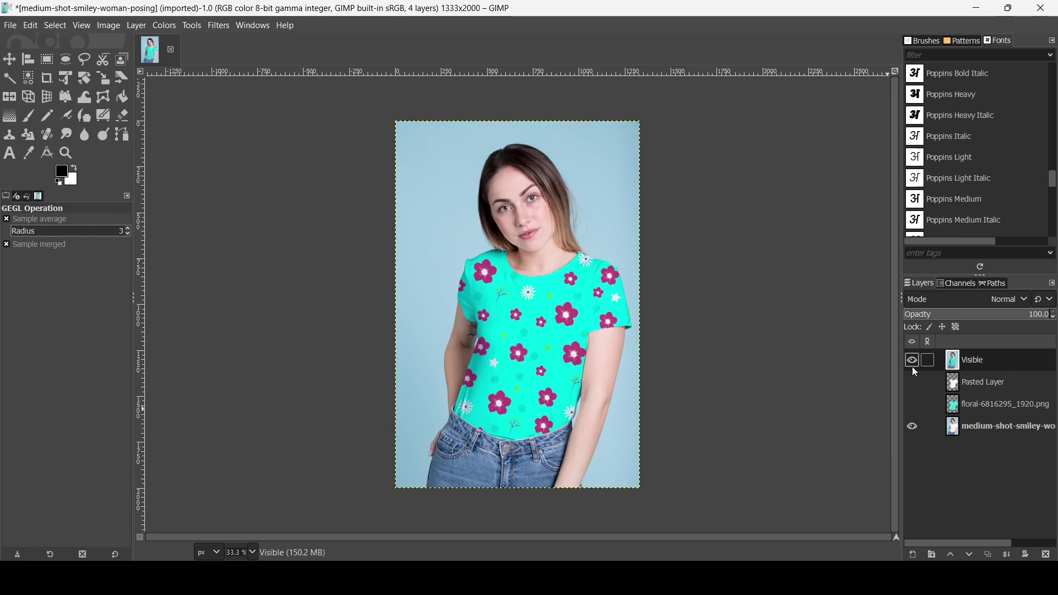